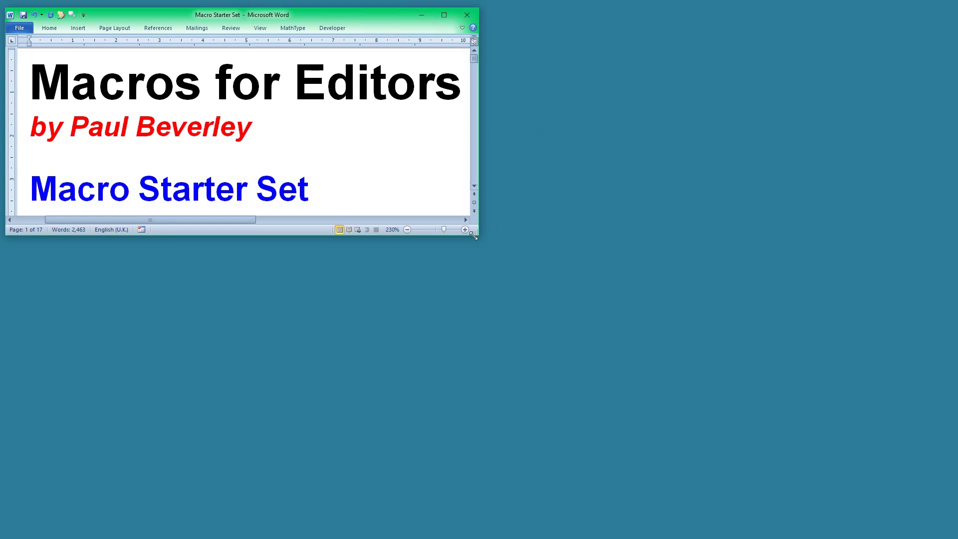
Step: Enlarge the Macro Starter Set window so the line about 19 available macros shows
left_click_drag(478, 234, 484, 296)
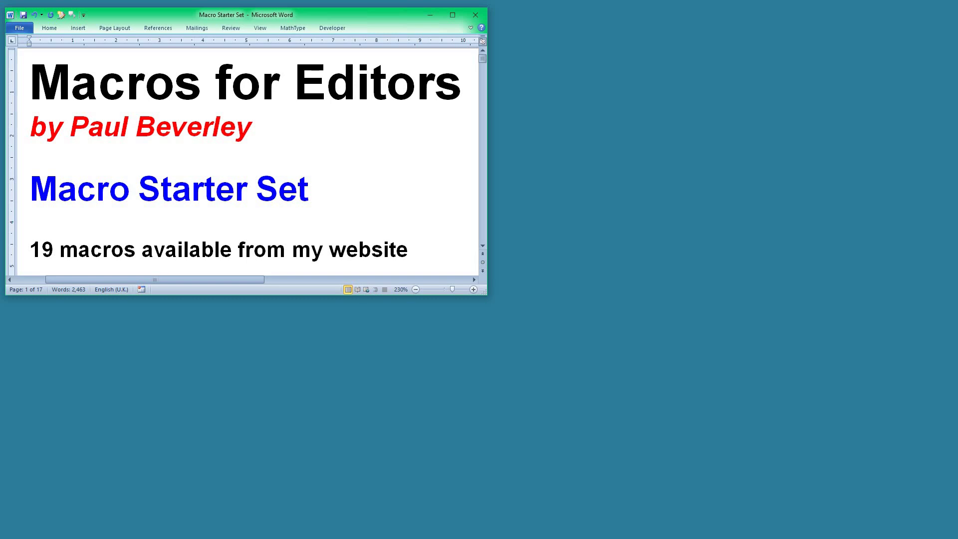
Step: Search Google for 'paul macros' and open the Archive Publications free macros page
key("alt+Tab")
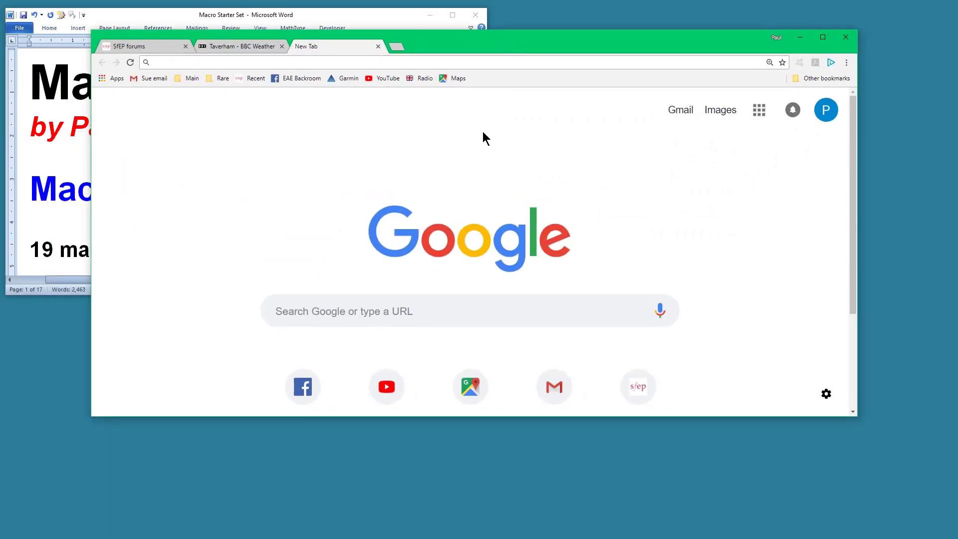
type("paul m")
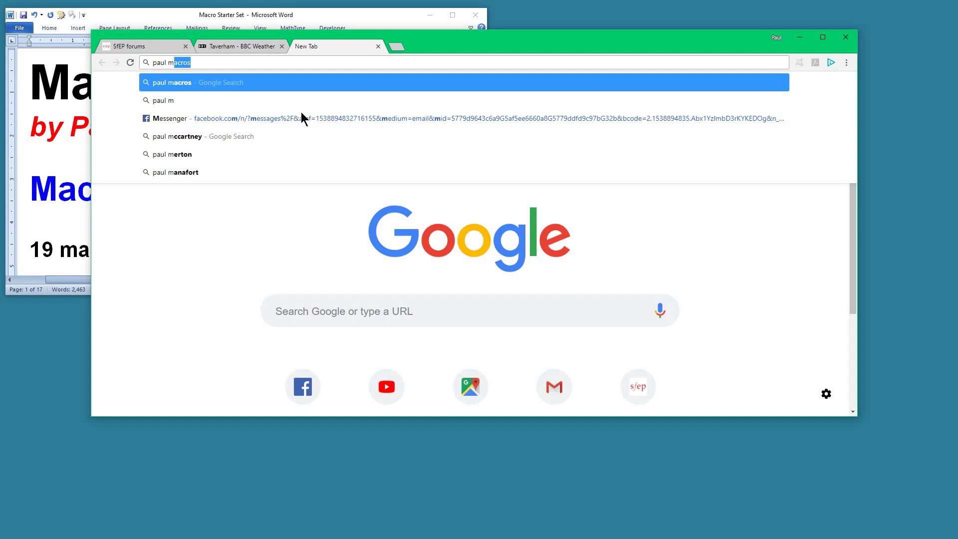
type("acros")
key("Return")
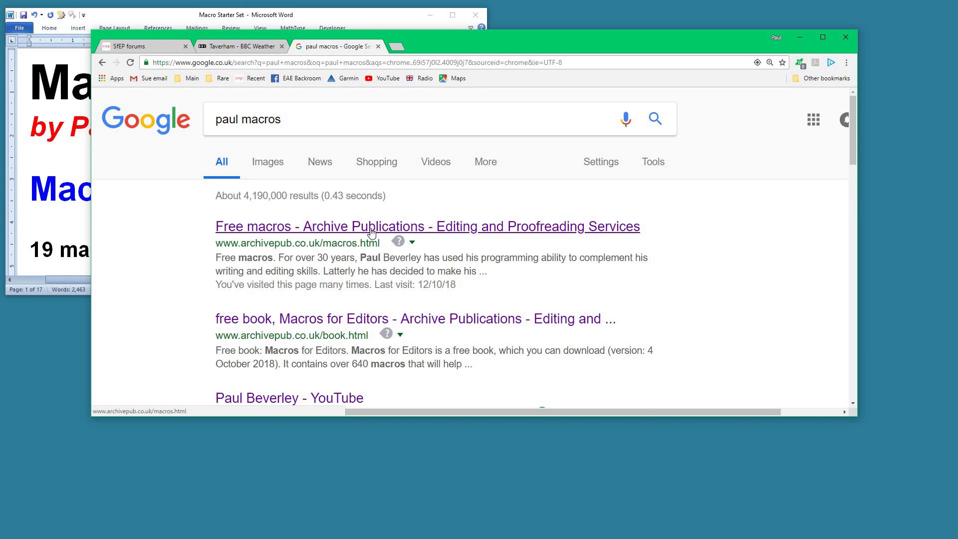
left_click(372, 230)
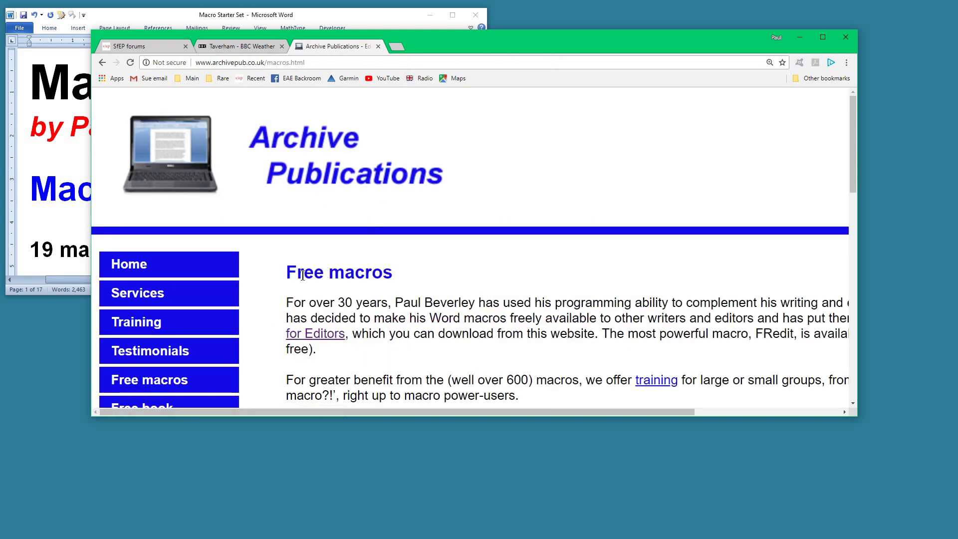
Step: Download StarterPack.zip from the page onto the desktop, then minimise Chrome
scroll(506, 290, "down", 1)
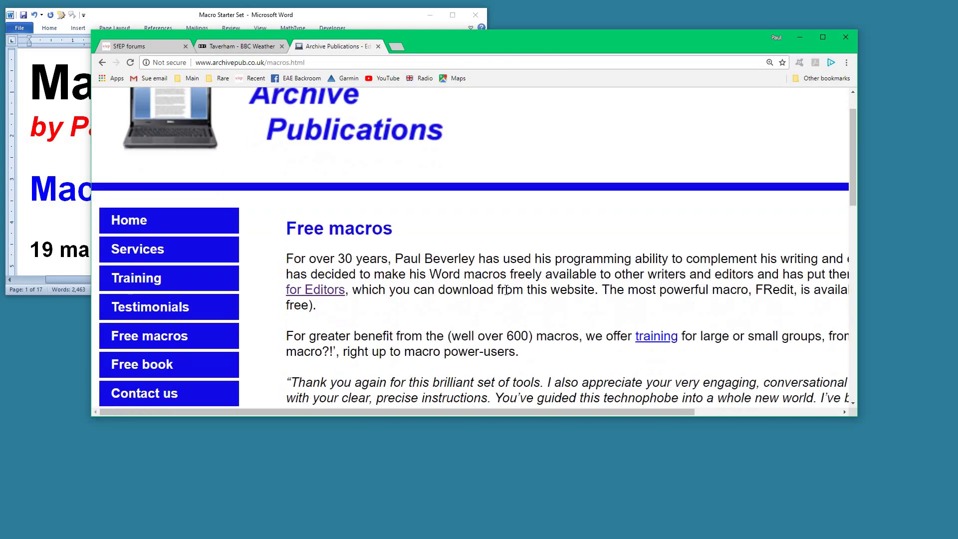
scroll(506, 290, "down", 5)
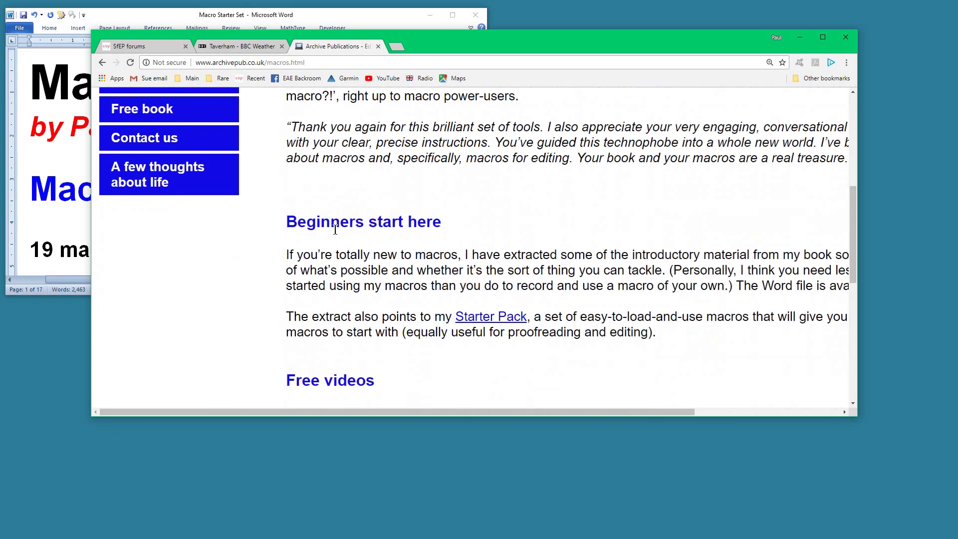
left_click(496, 324)
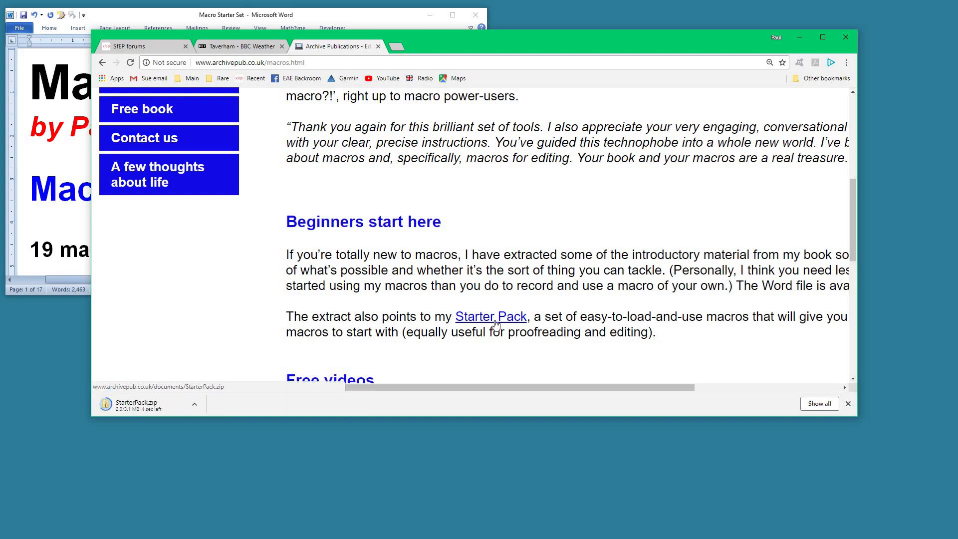
left_click_drag(141, 406, 546, 444)
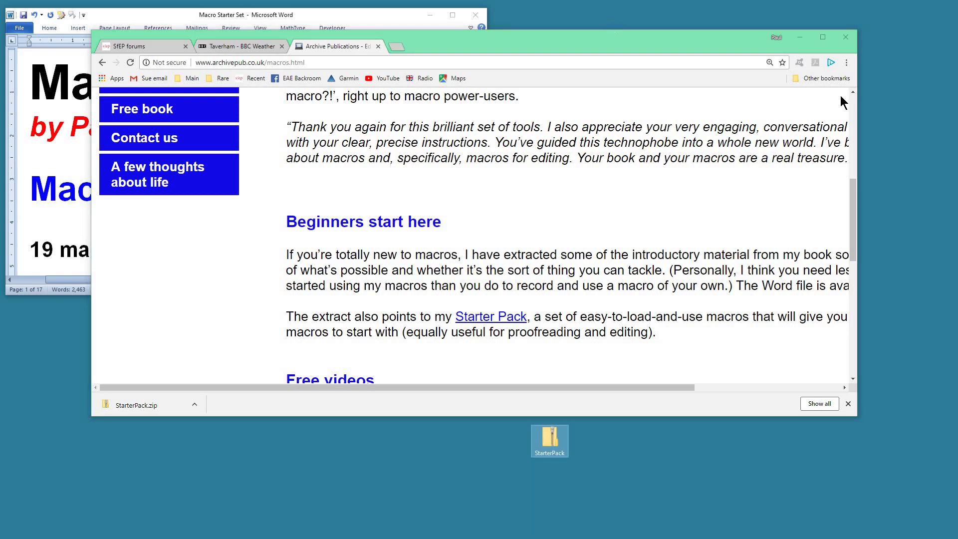
left_click(621, 37)
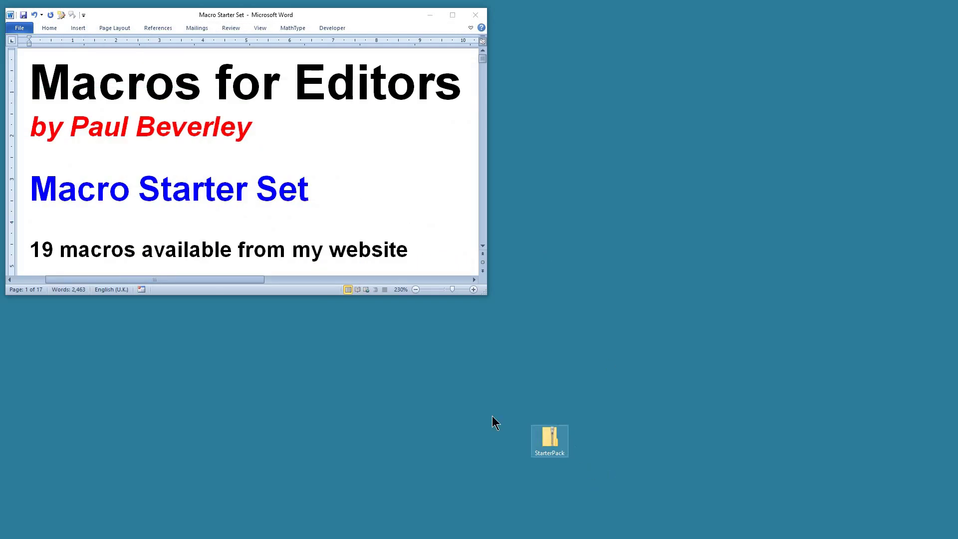
Step: Open StarterPack.zip, place its file list at the lower right, and open aStarter_Macro_Intro
double_click(551, 441)
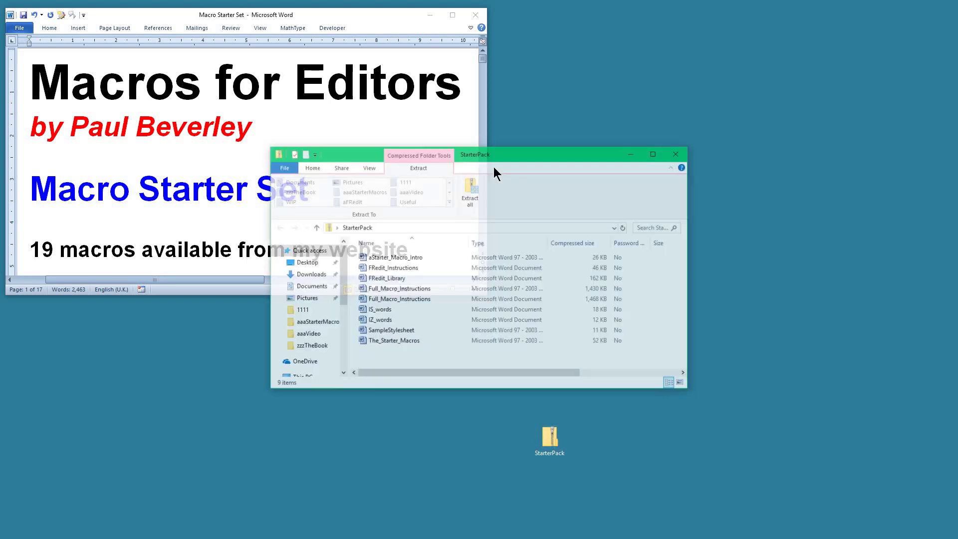
left_click_drag(605, 166, 755, 275)
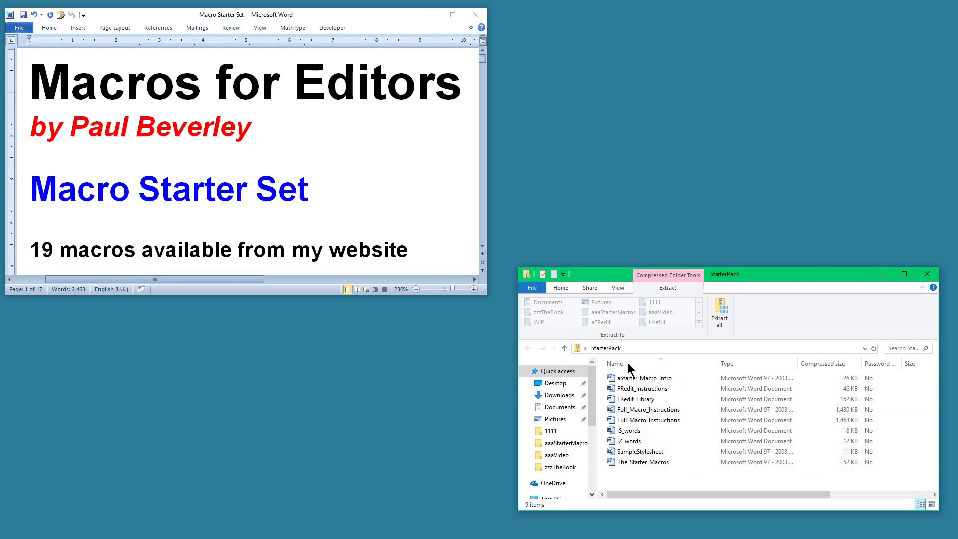
double_click(643, 379)
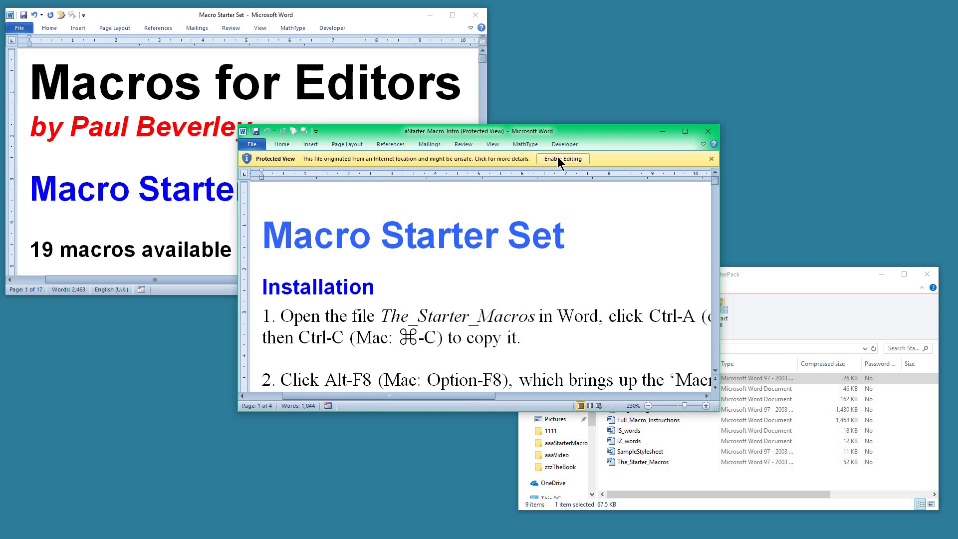
Step: Enable editing in aStarter_Macro_Intro and stretch its window nearly full width across the top
left_click(558, 158)
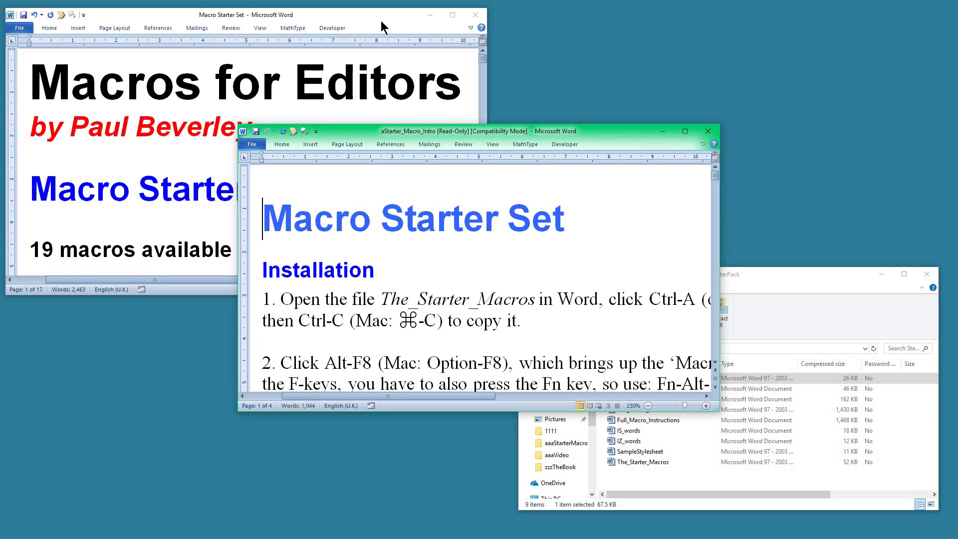
left_click_drag(381, 19, 0, 23)
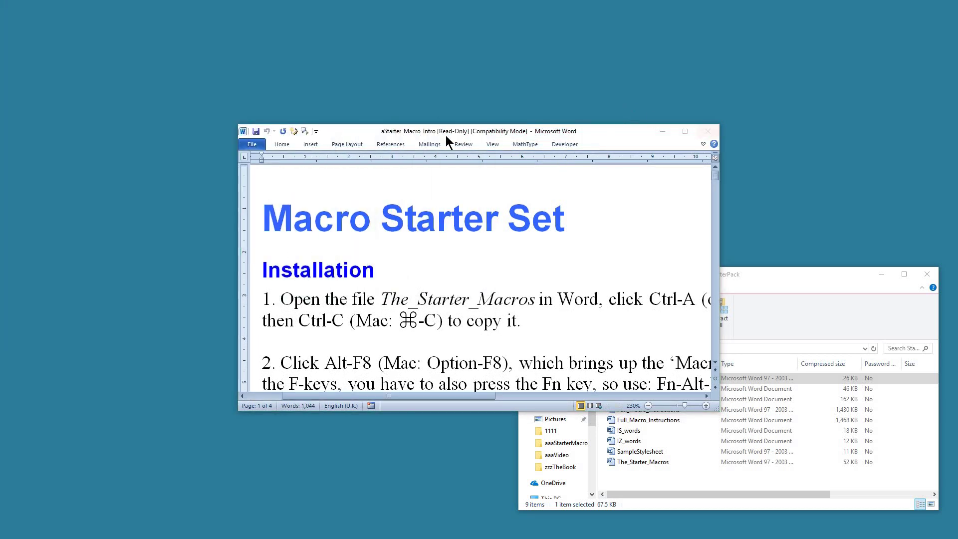
left_click_drag(399, 132, 164, 11)
left_click_drag(482, 288, 481, 287)
left_click_drag(767, 361, 950, 393)
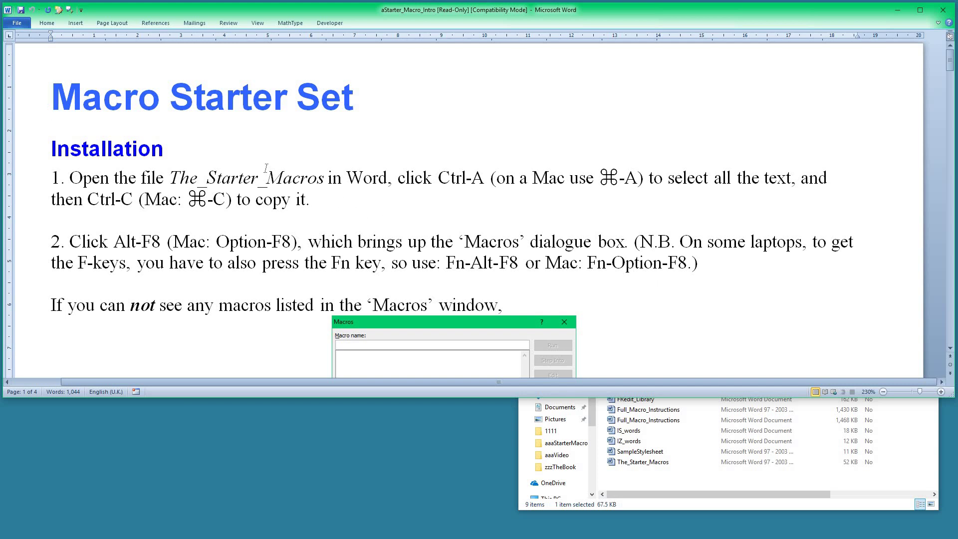
scroll(266, 168, "down", 1)
scroll(266, 168, "down", 10)
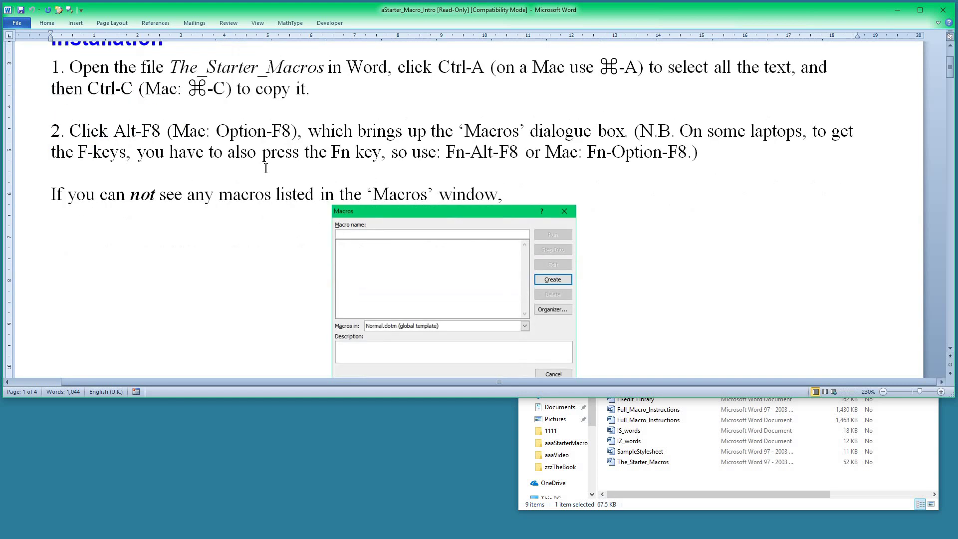
scroll(265, 168, "down", 8)
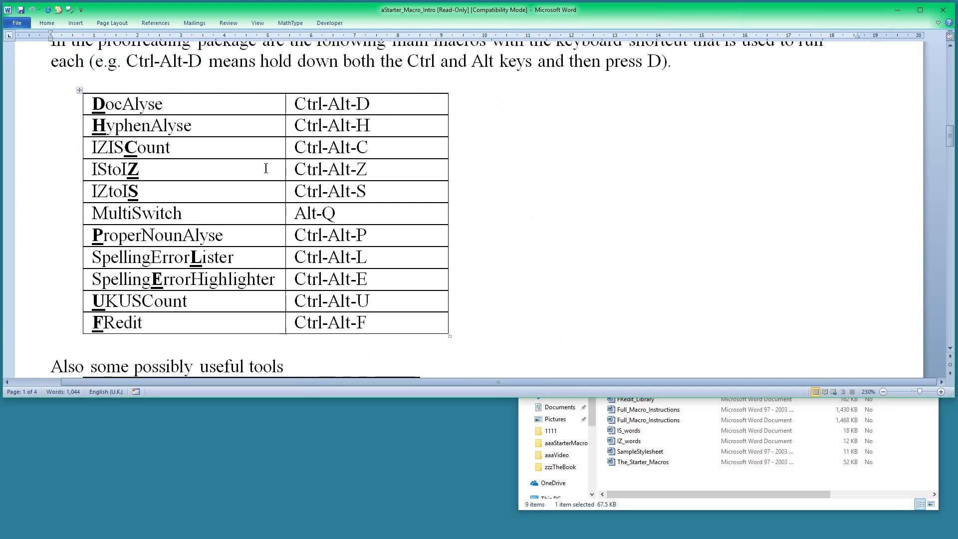
scroll(266, 168, "up", 2)
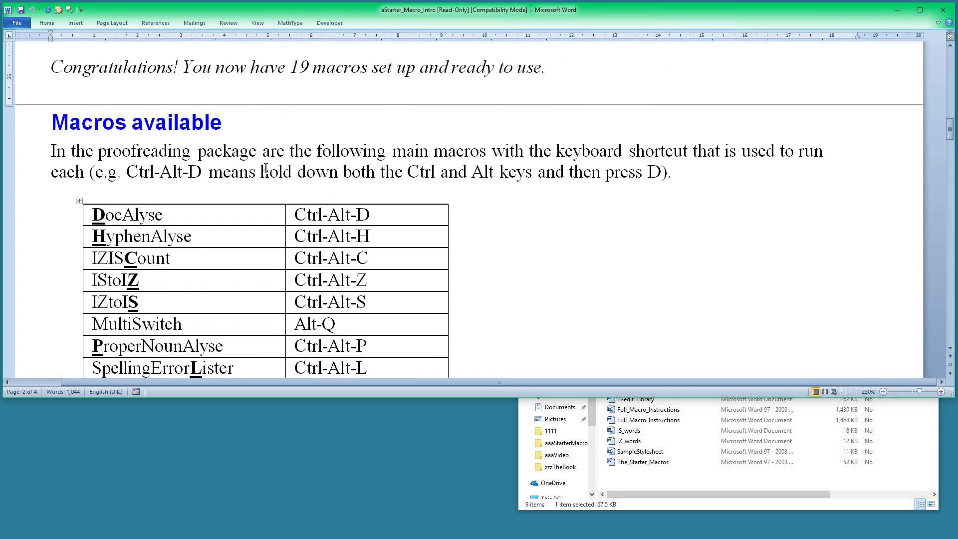
scroll(266, 169, "down", 2)
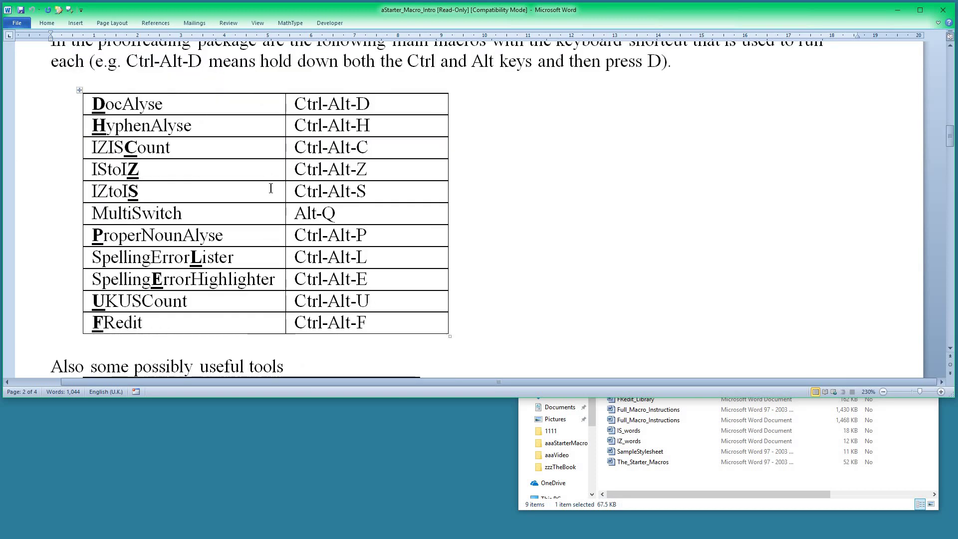
scroll(448, 237, "down", 2)
scroll(448, 237, "down", 4)
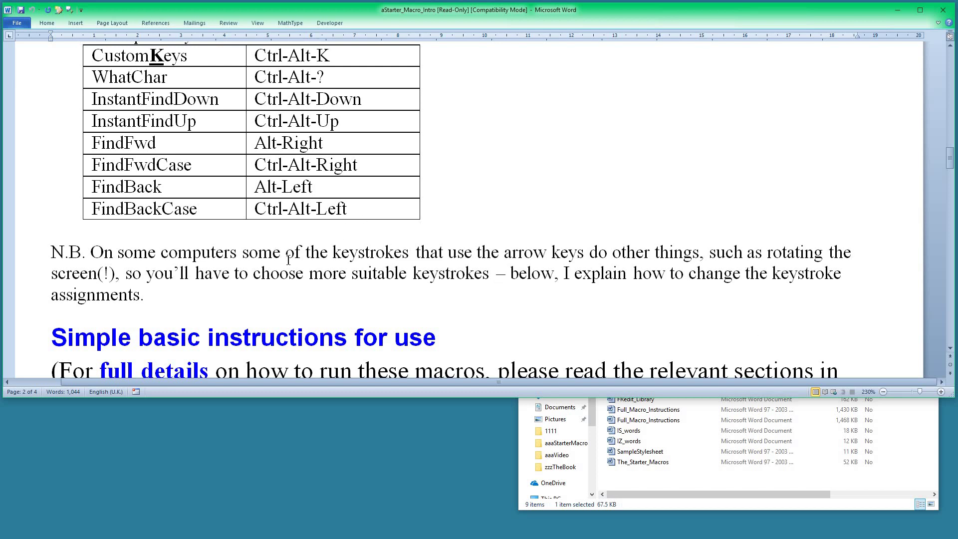
Step: Scroll through the intro document and select the word FullMacroInstructions
scroll(343, 274, "down", 1)
scroll(342, 274, "down", 1)
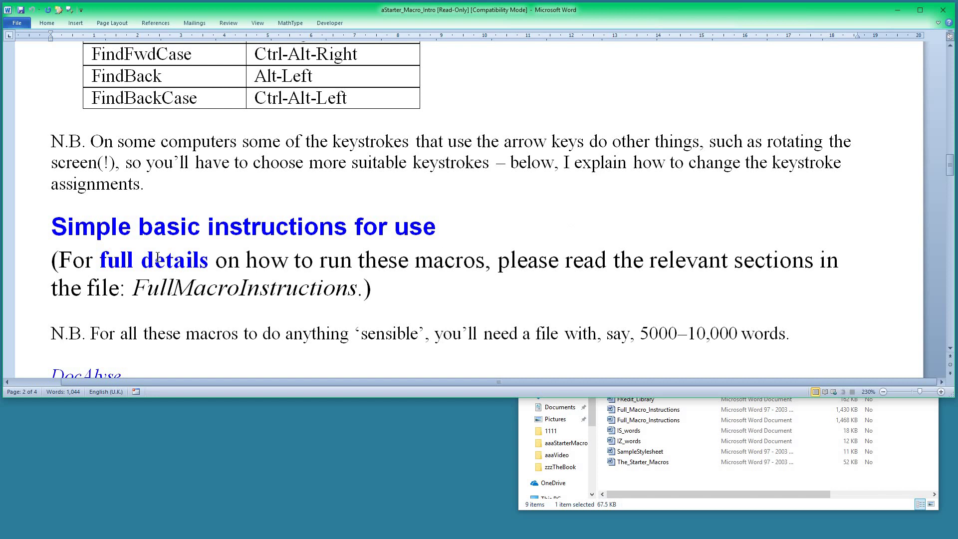
scroll(158, 257, "down", 1)
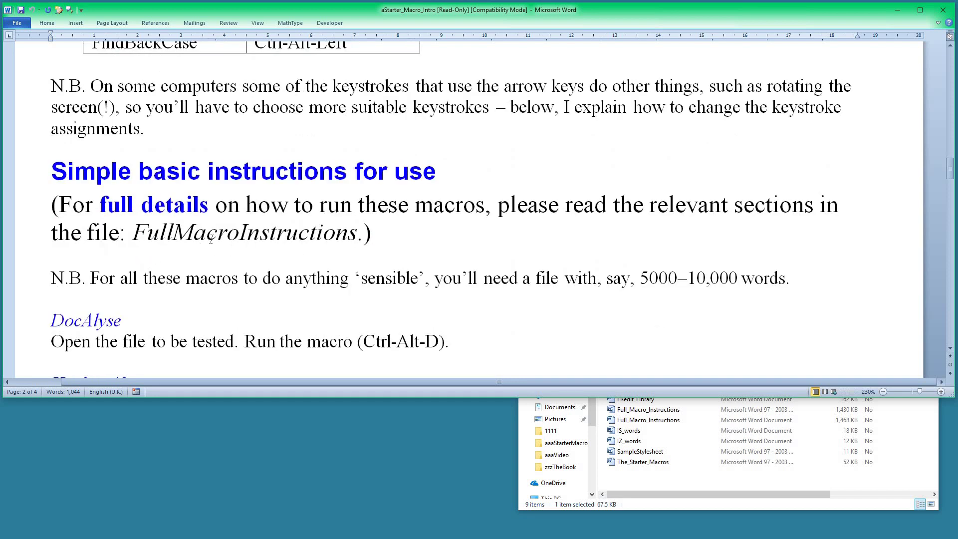
scroll(211, 239, "down", 2)
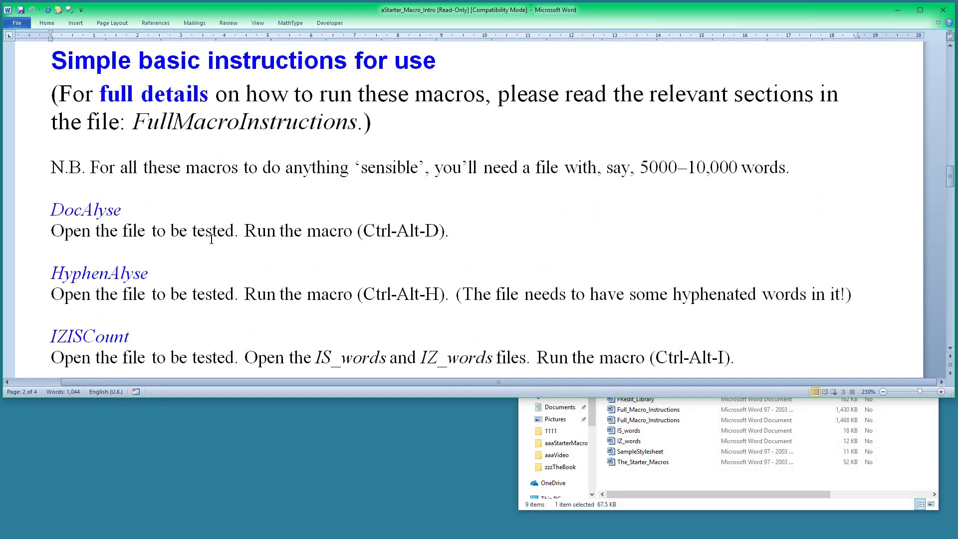
scroll(310, 251, "down", 1)
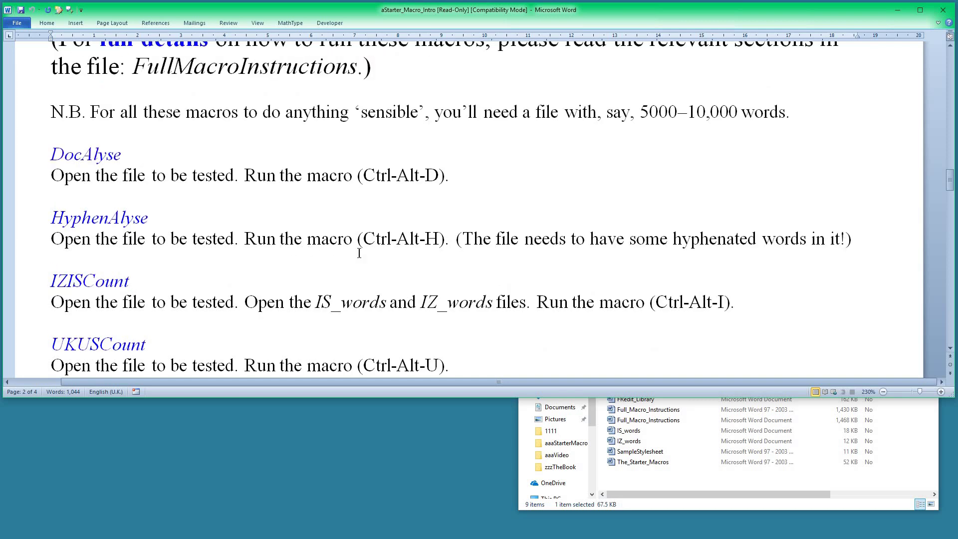
scroll(310, 275, "down", 1)
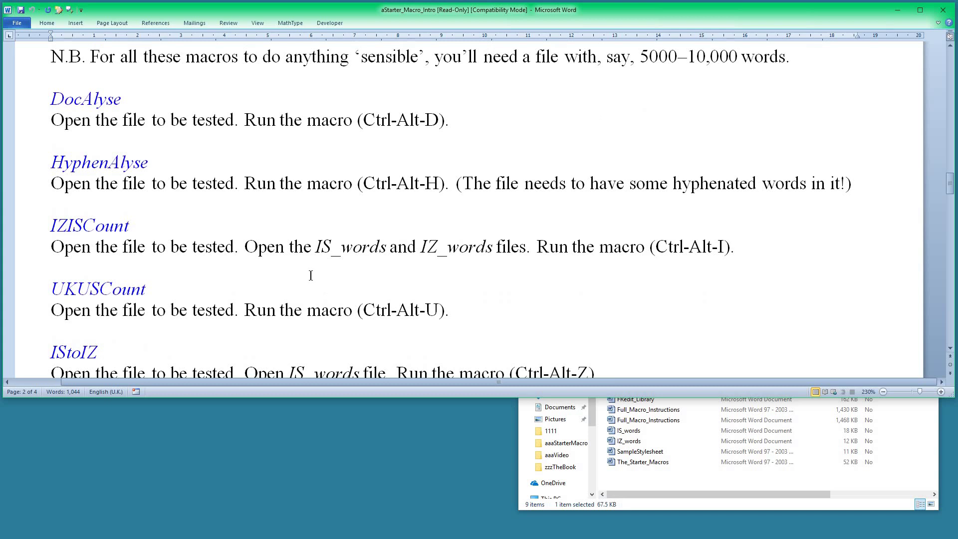
scroll(311, 275, "down", 1)
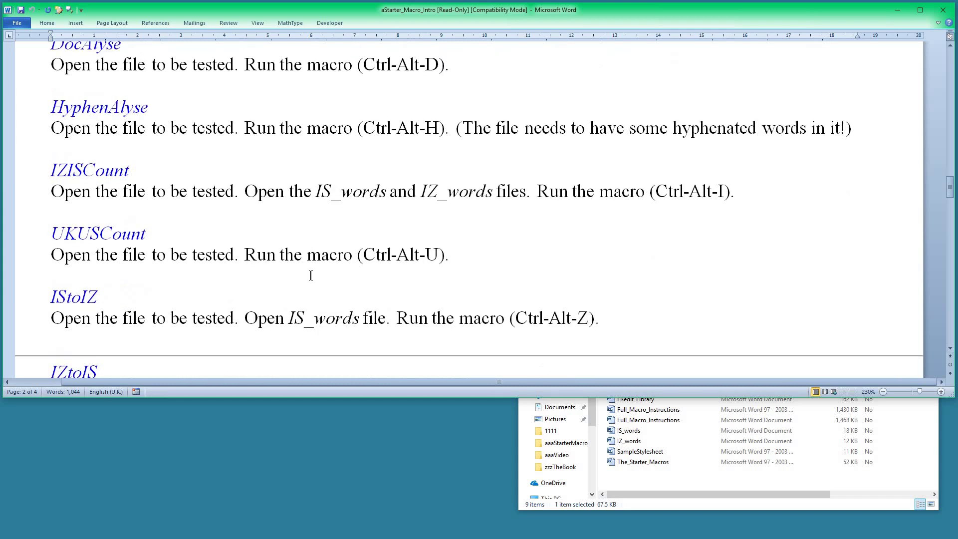
scroll(310, 275, "down", 3)
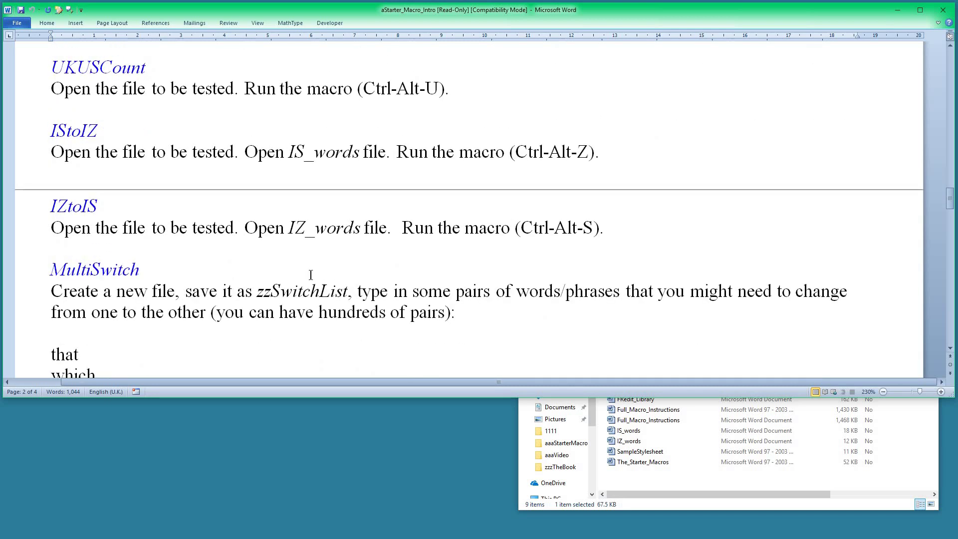
scroll(310, 275, "down", 4)
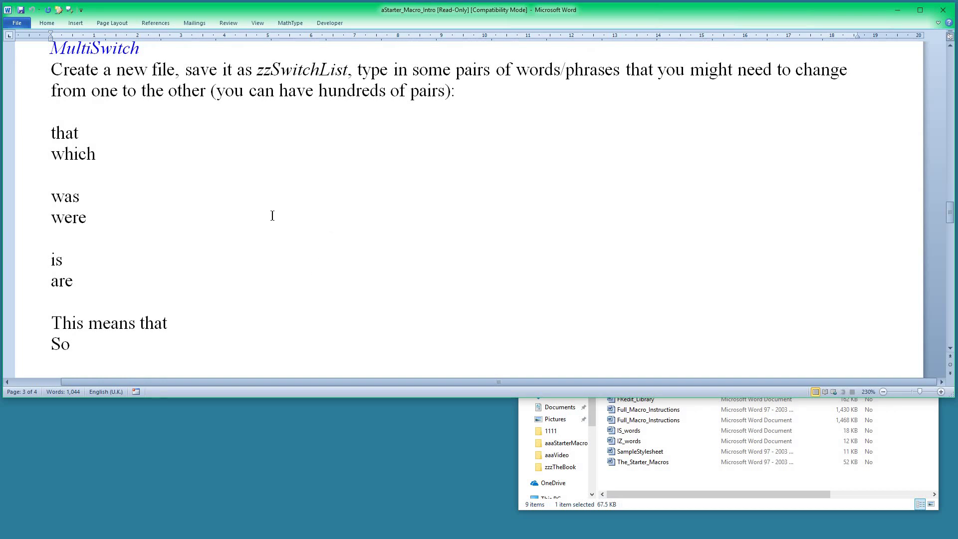
scroll(272, 216, "up", 13)
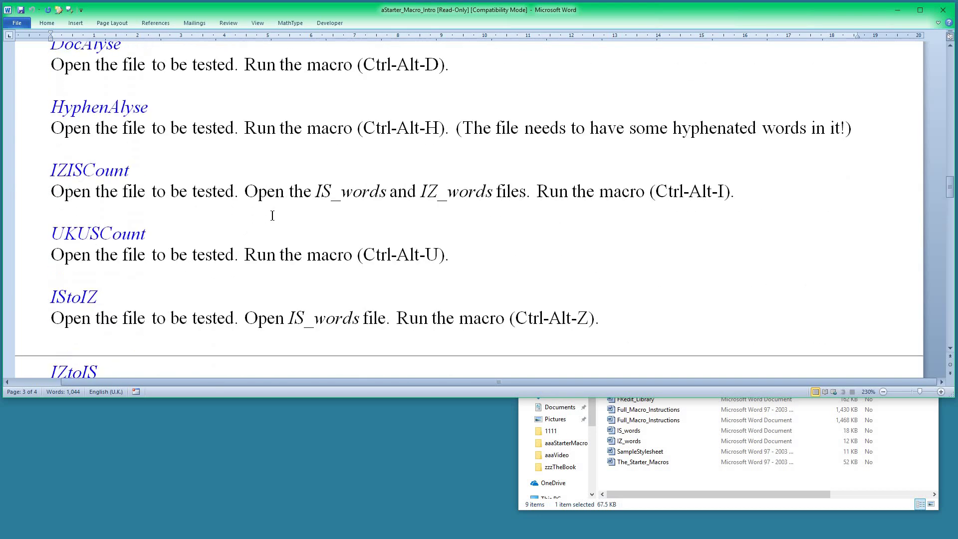
double_click(212, 225)
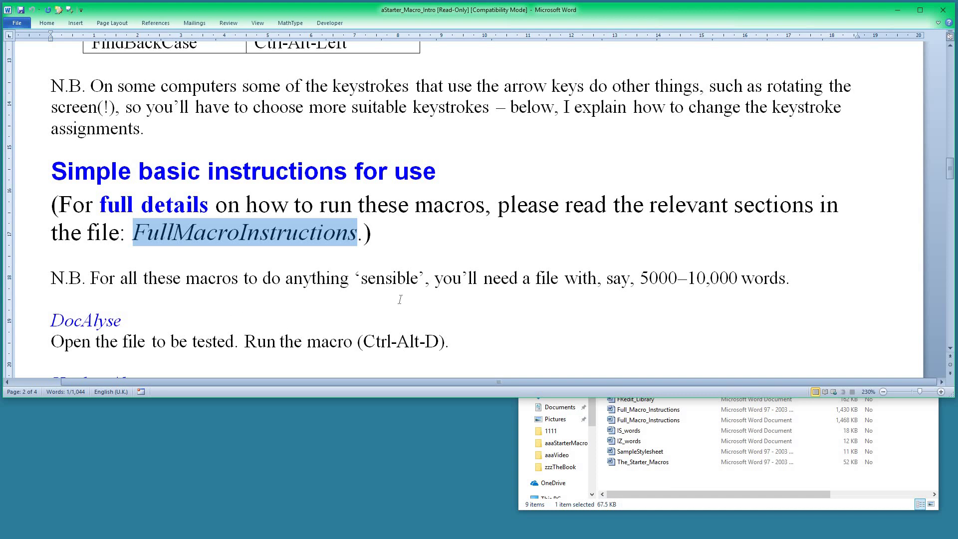
Step: Scroll to the end of the intro, then return to the top of page 1
scroll(287, 271, "down", 8)
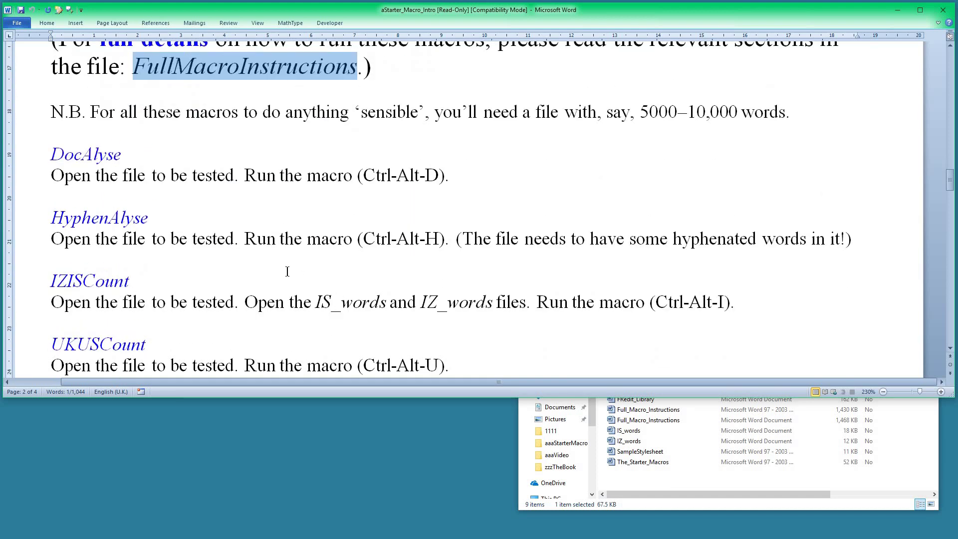
scroll(287, 271, "down", 15)
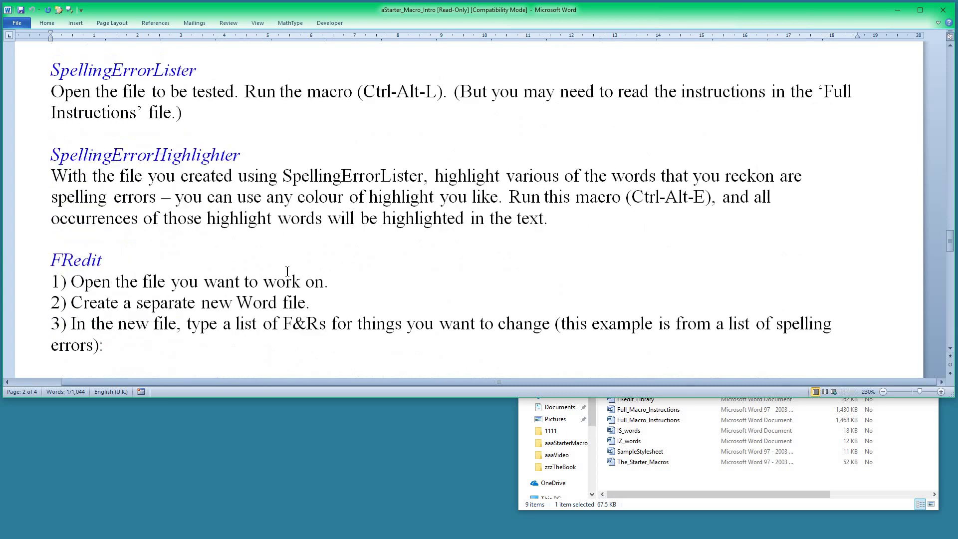
scroll(287, 272, "down", 8)
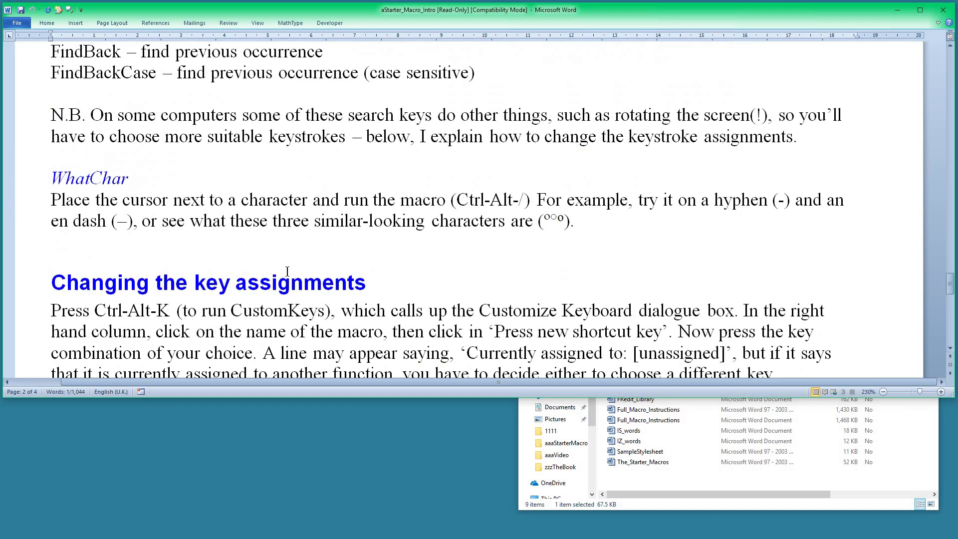
scroll(287, 271, "down", 3)
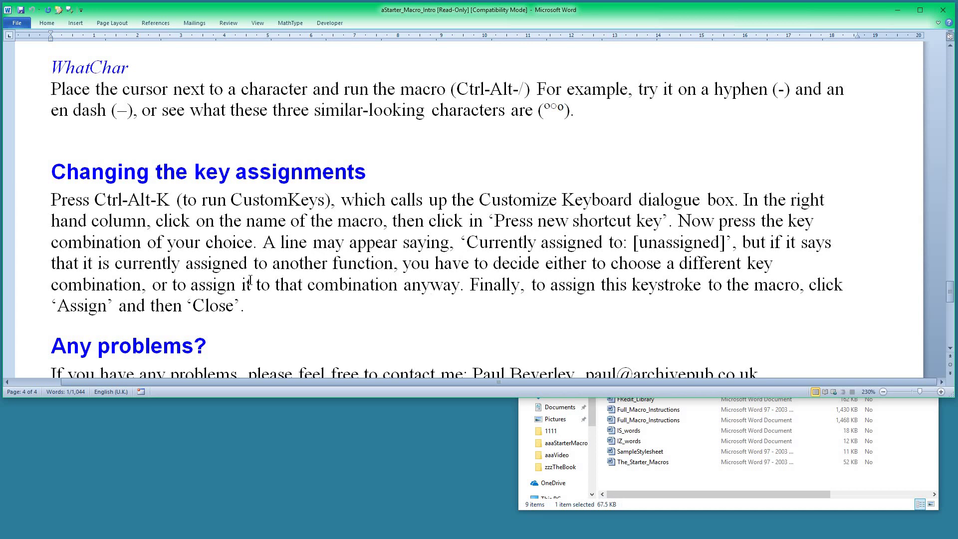
scroll(336, 275, "down", 1)
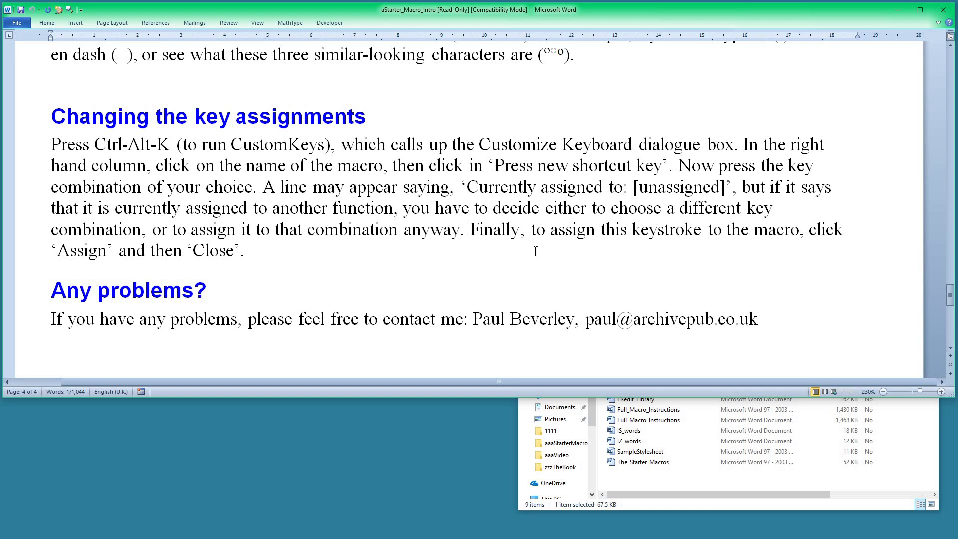
key("ctrl+Home")
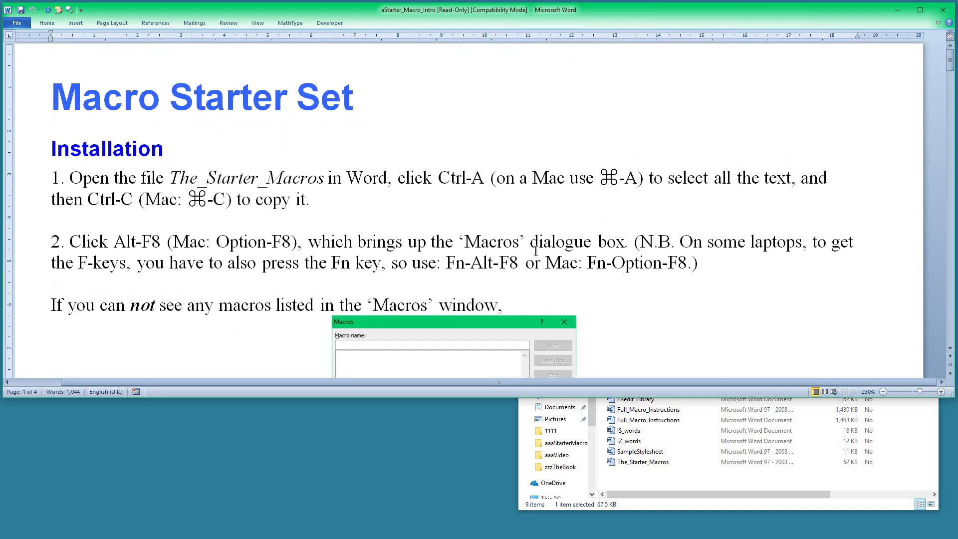
Step: Open The_Starter_Macros with editing enabled and move its window below the instructions
key("alt+F8")
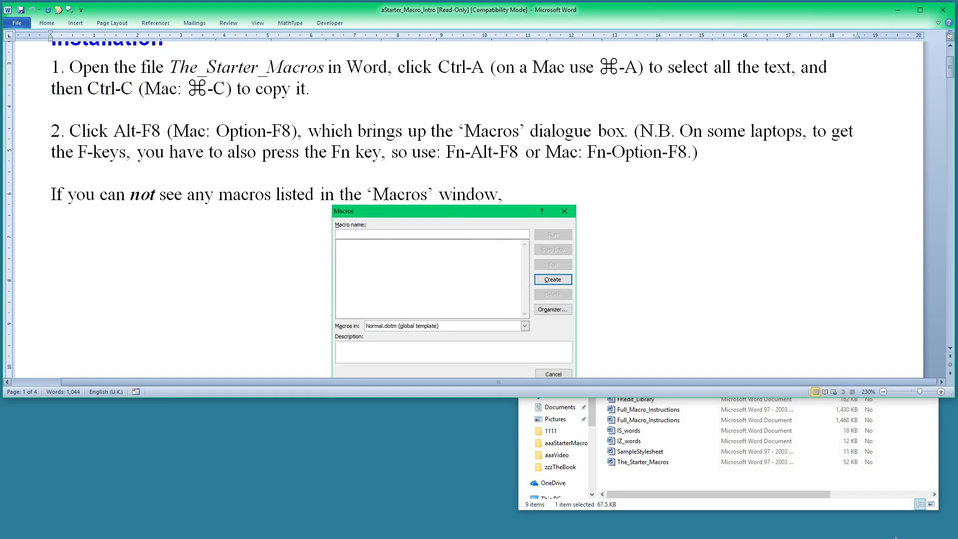
double_click(644, 462)
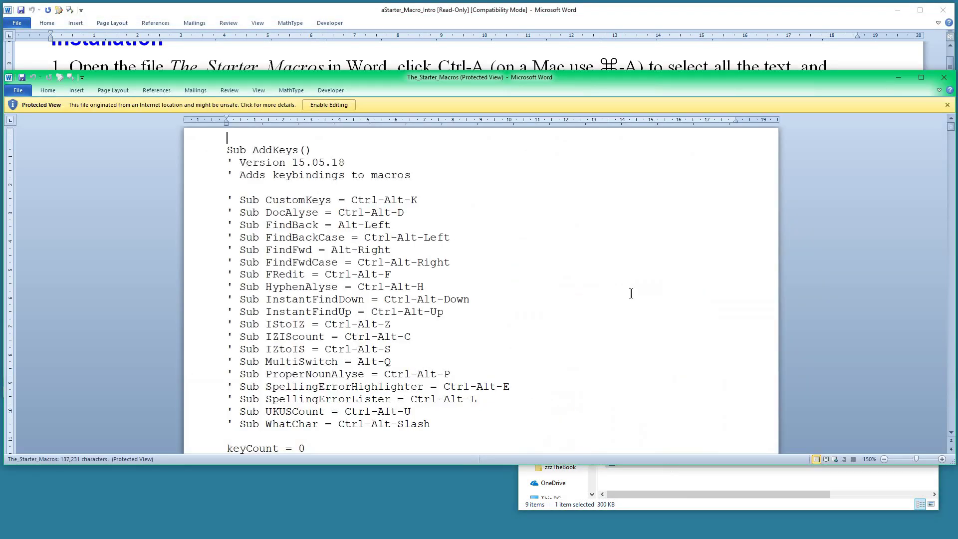
left_click(323, 104)
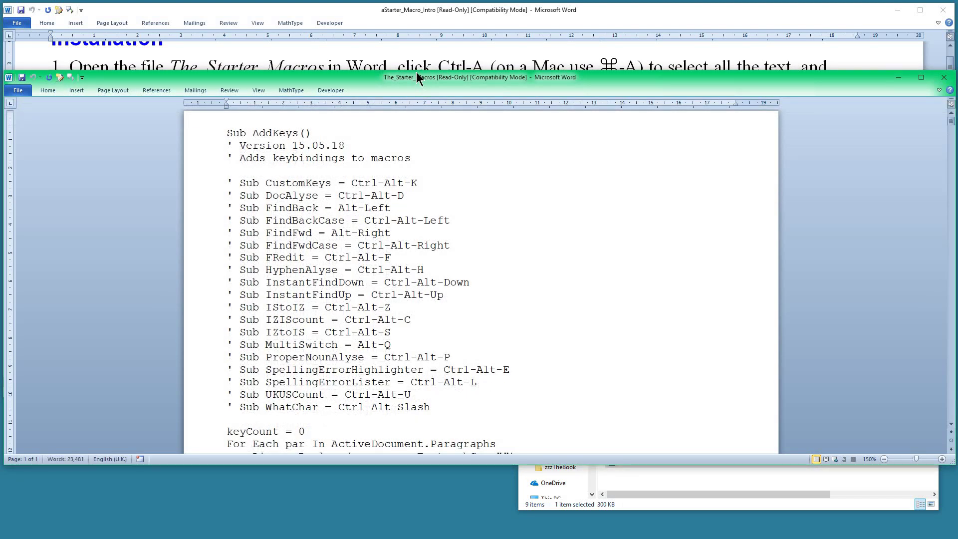
left_click_drag(417, 72, 389, 352)
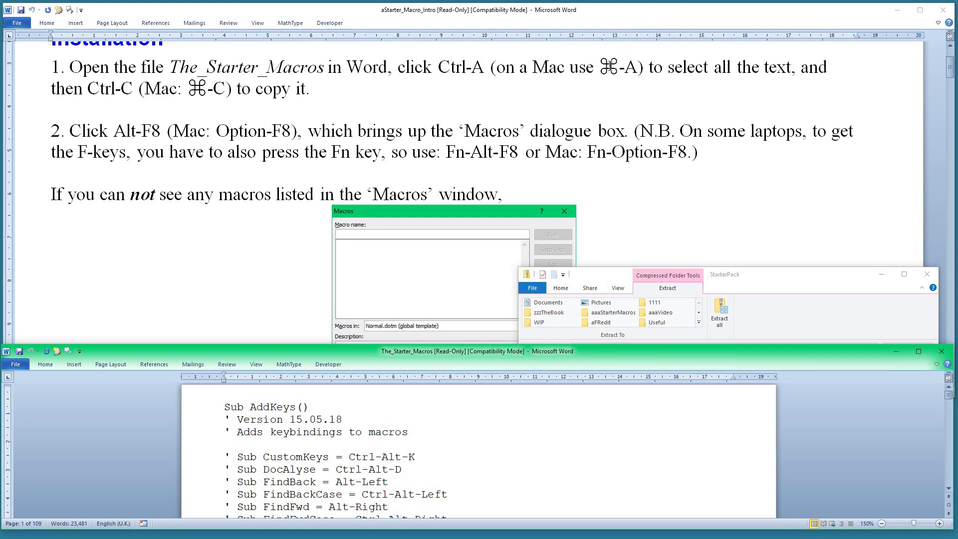
Step: Select all 23,481 words of The_Starter_Macros, then bring the instructions back to step 2
left_click(609, 66)
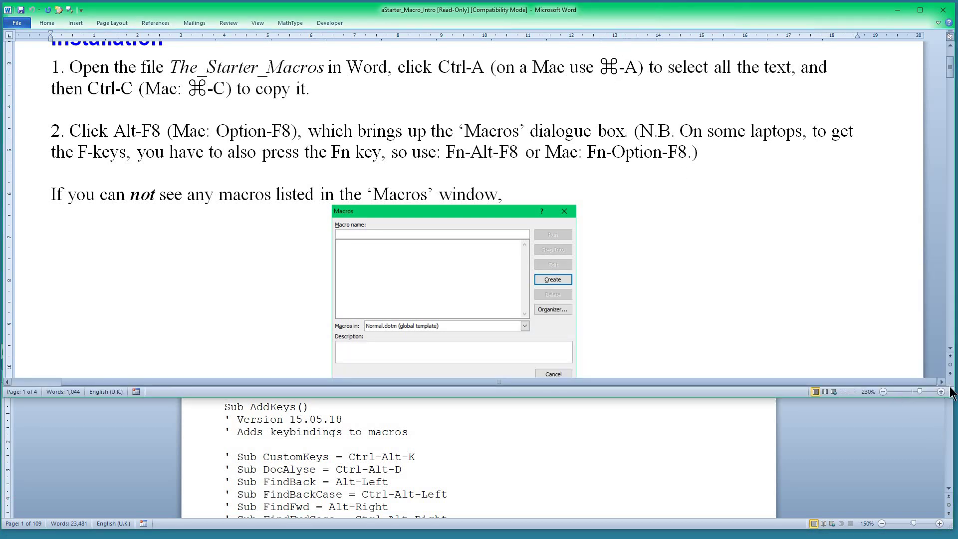
left_click(549, 486)
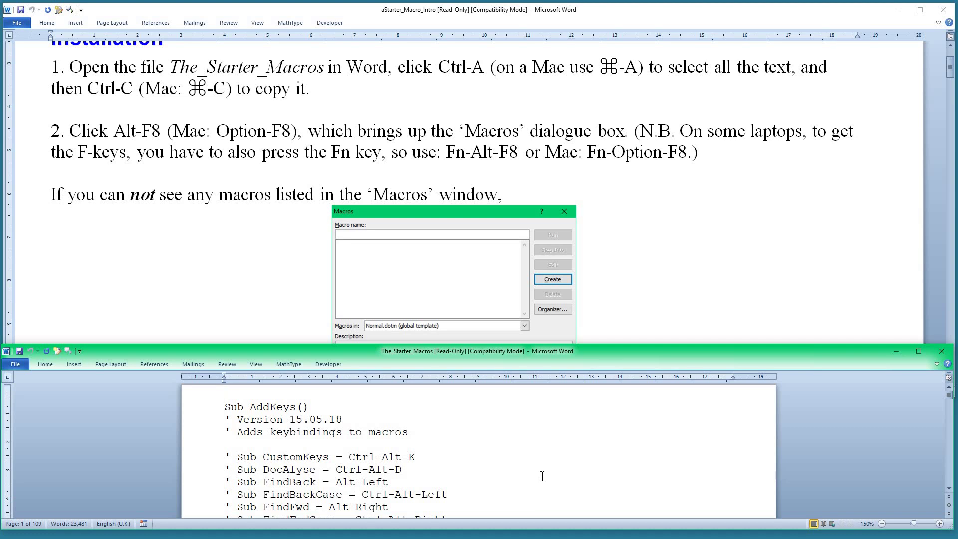
key("ctrl+a")
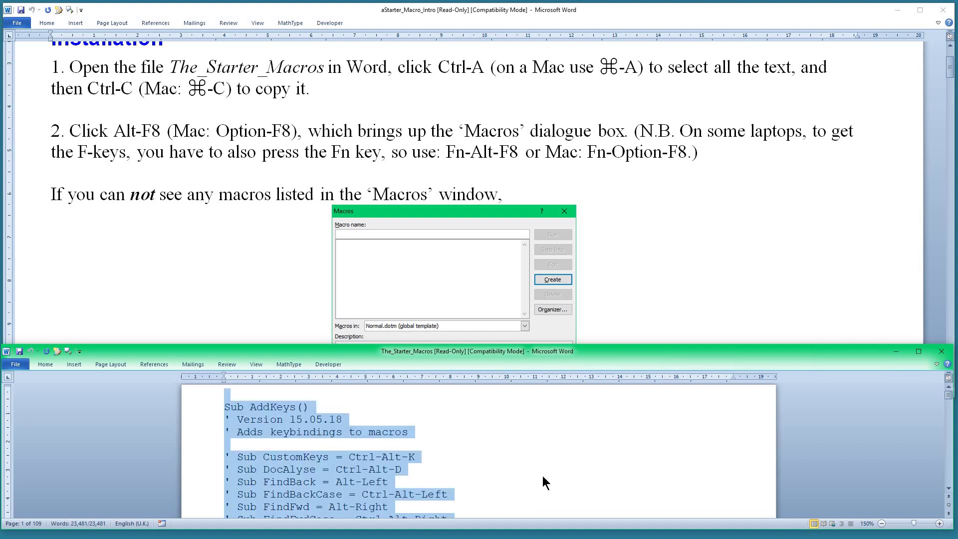
left_click(438, 104)
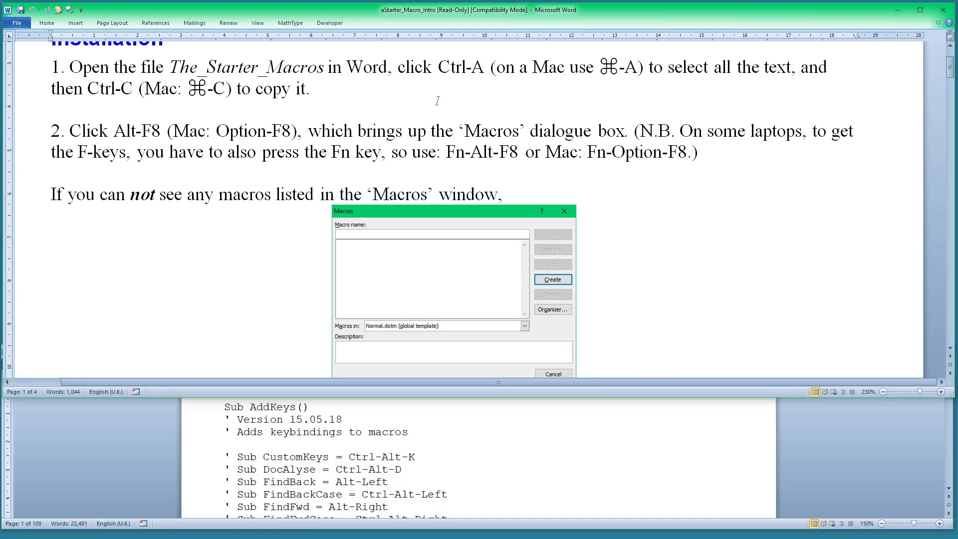
scroll(437, 101, "down", 1)
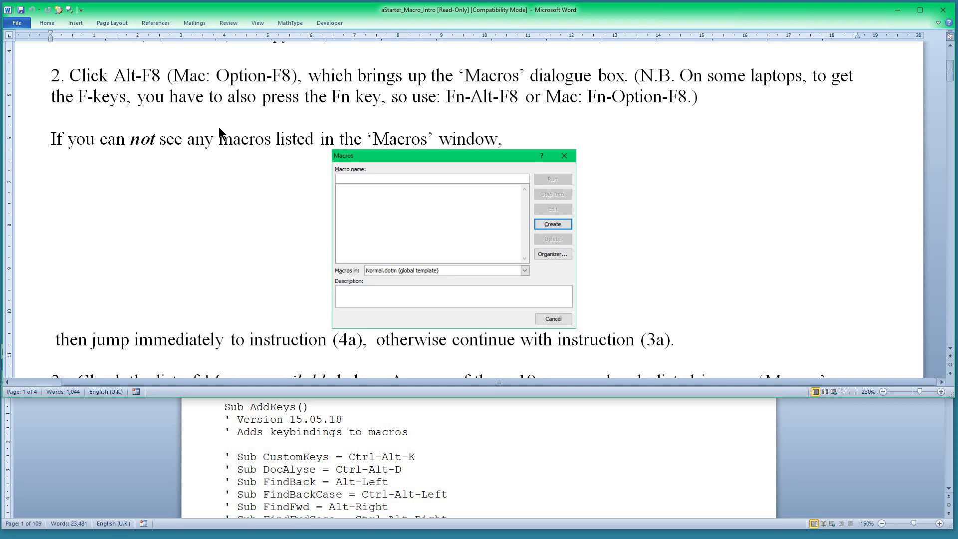
Step: Open the Macros list with Alt+F8 and move it to the upper right
key("alt+F8")
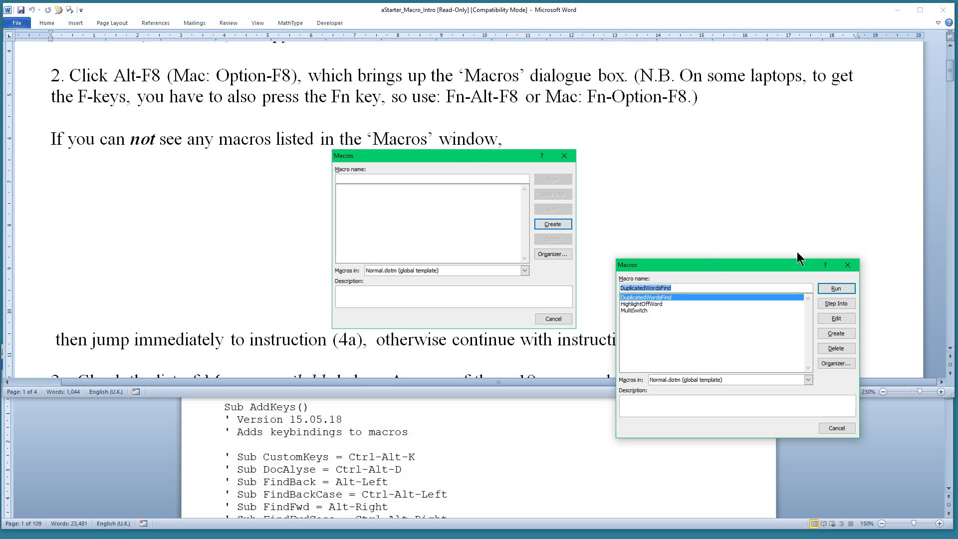
left_click_drag(709, 262, 765, 173)
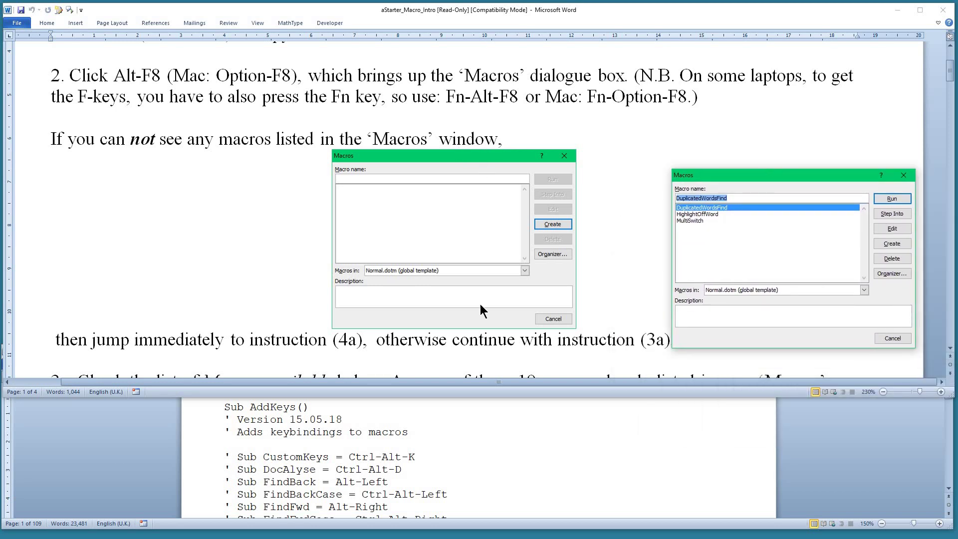
Step: Scroll to step 3a, then delete the MultiSwitch macro from Normal.dotm
left_click(892, 338)
scroll(95, 178, "down", 3)
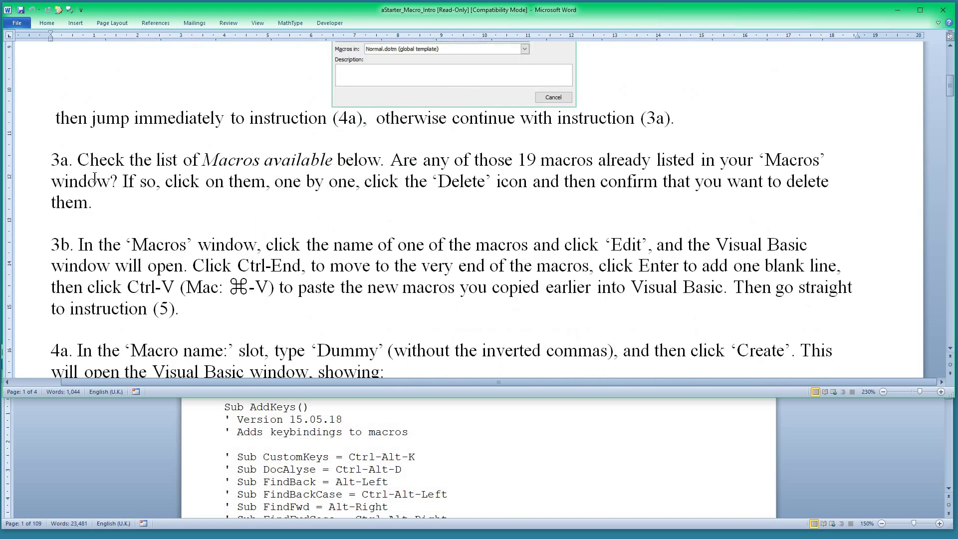
scroll(95, 178, "down", 2)
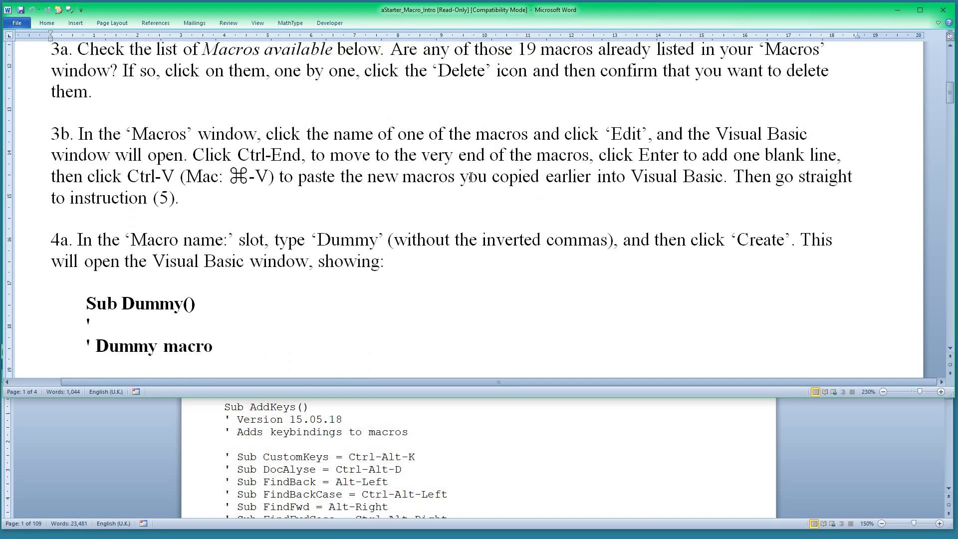
key("alt+F8")
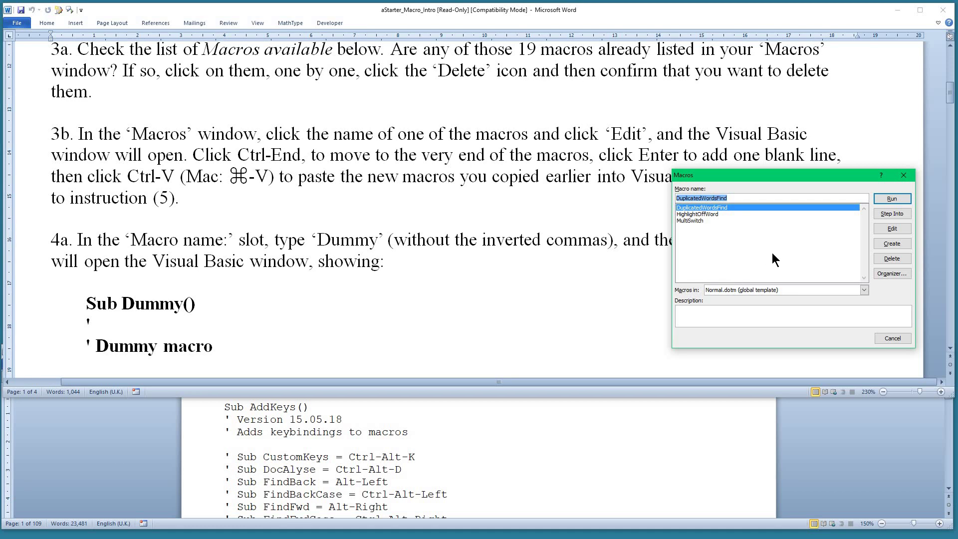
left_click(694, 219)
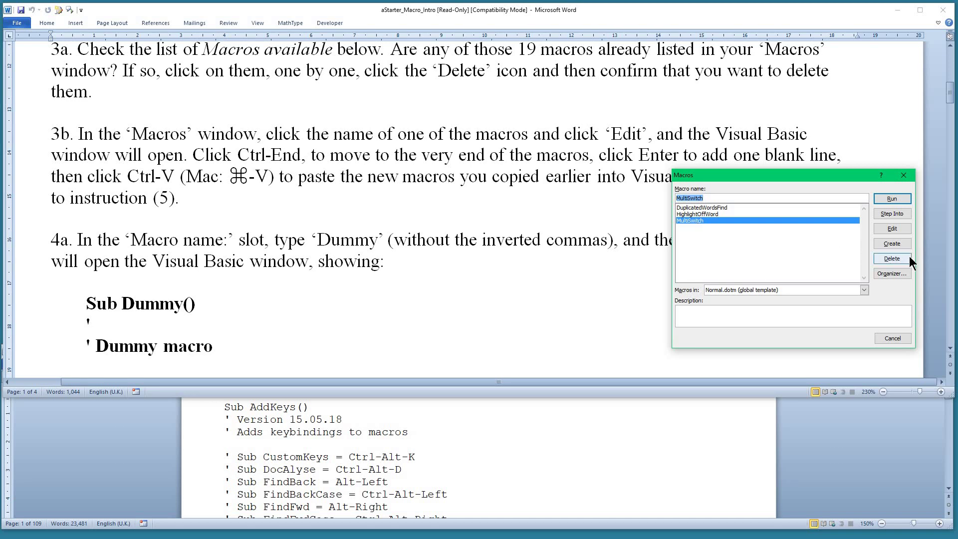
left_click(891, 259)
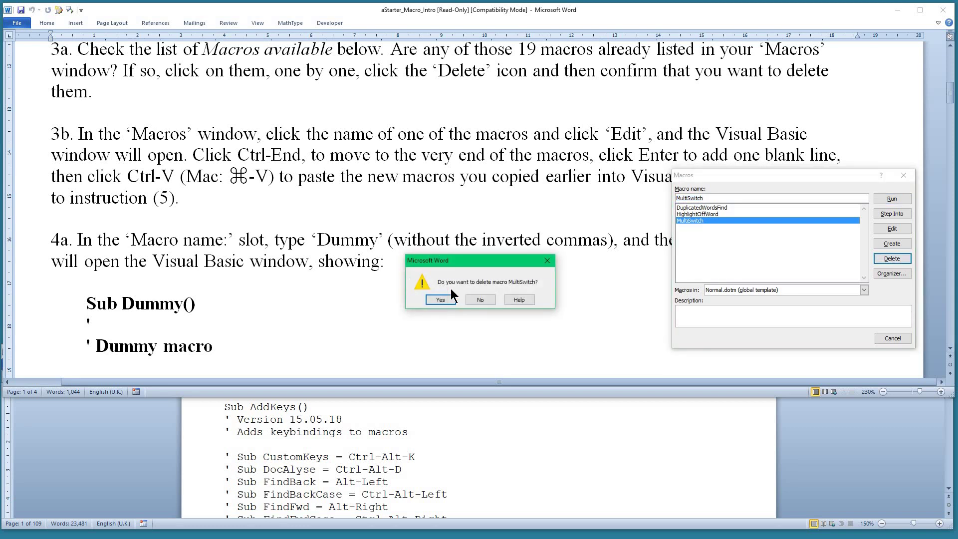
left_click(438, 300)
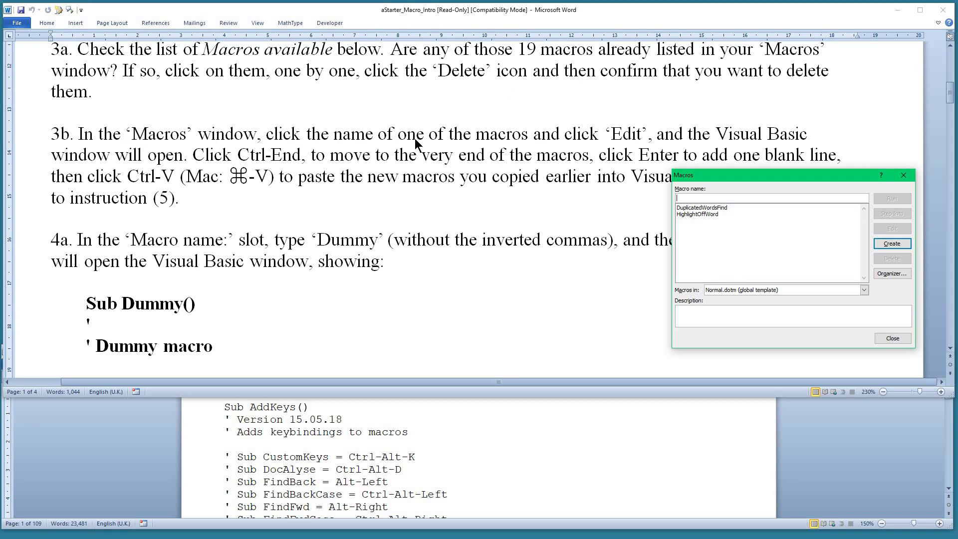
Step: Open the DuplicatedWordsFind code in the Visual Basic editor, positioned down and right
left_click(708, 207)
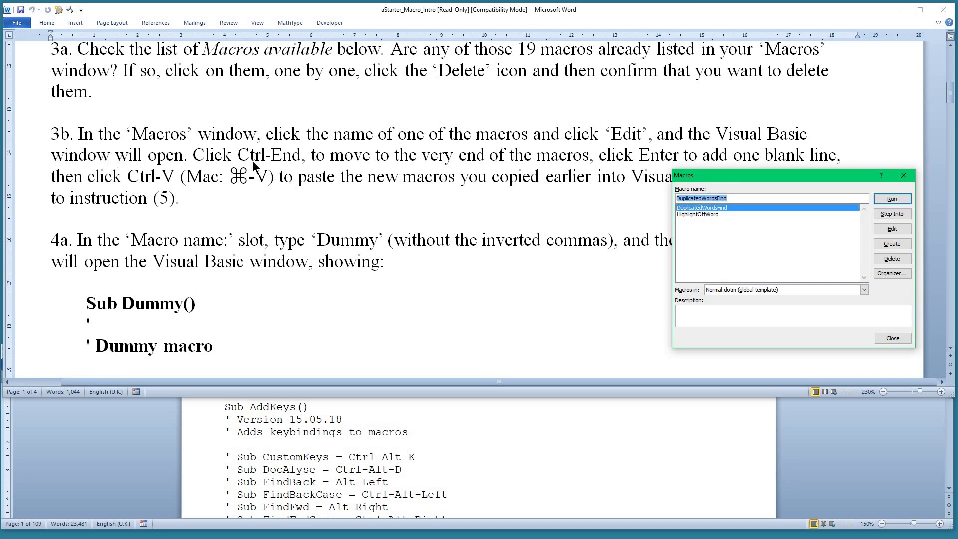
left_click(901, 231)
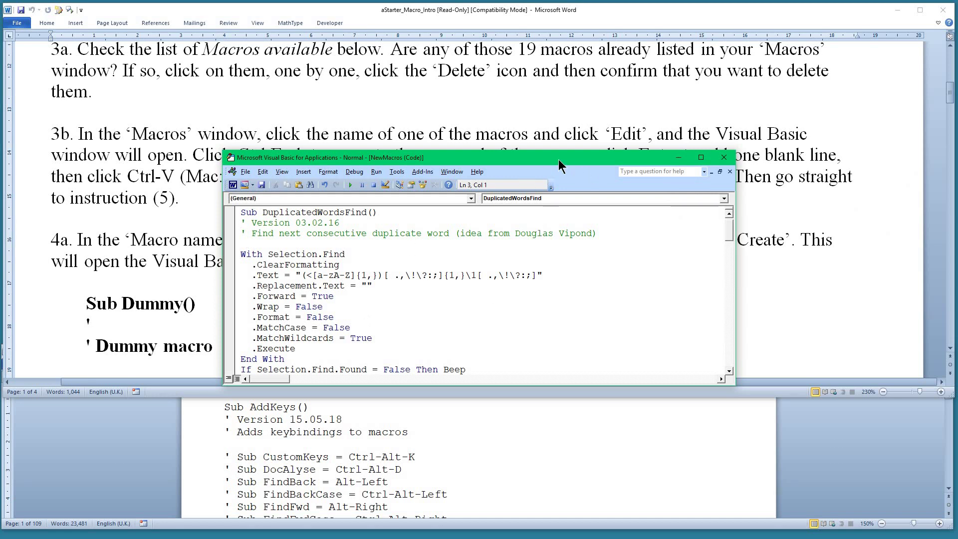
left_click_drag(558, 160, 733, 212)
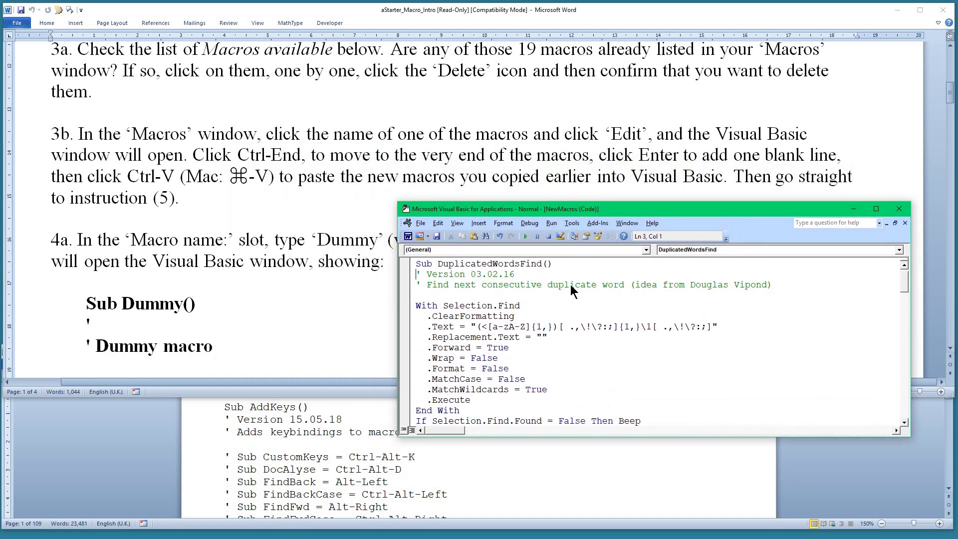
Step: Paste the Starter Set macros after the last End Sub, check the procedure list, and close the editor
key("ctrl+End")
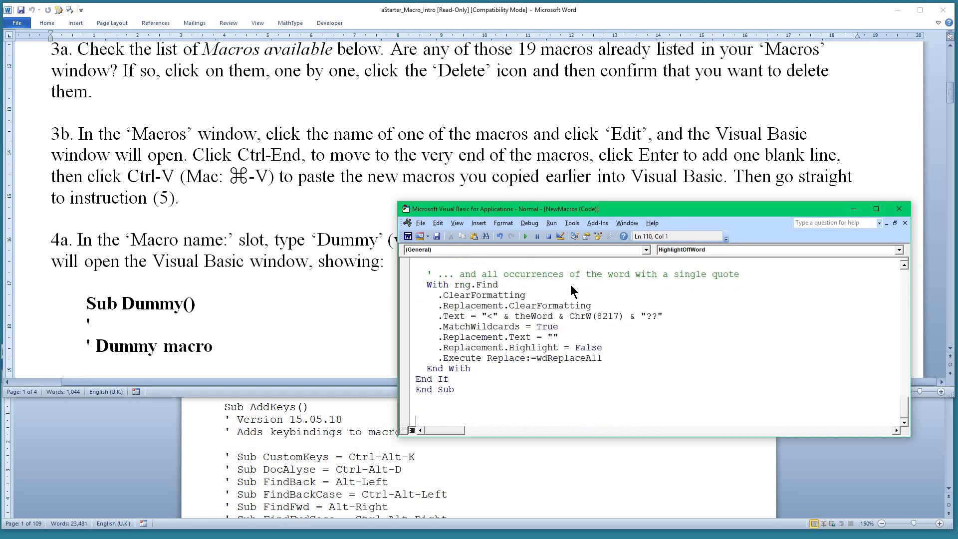
key("Return")
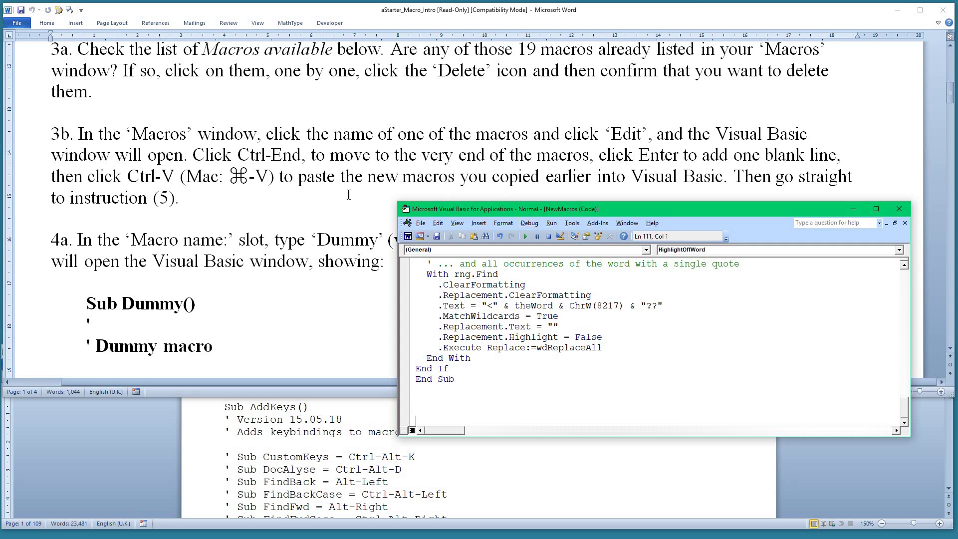
key("ctrl+v")
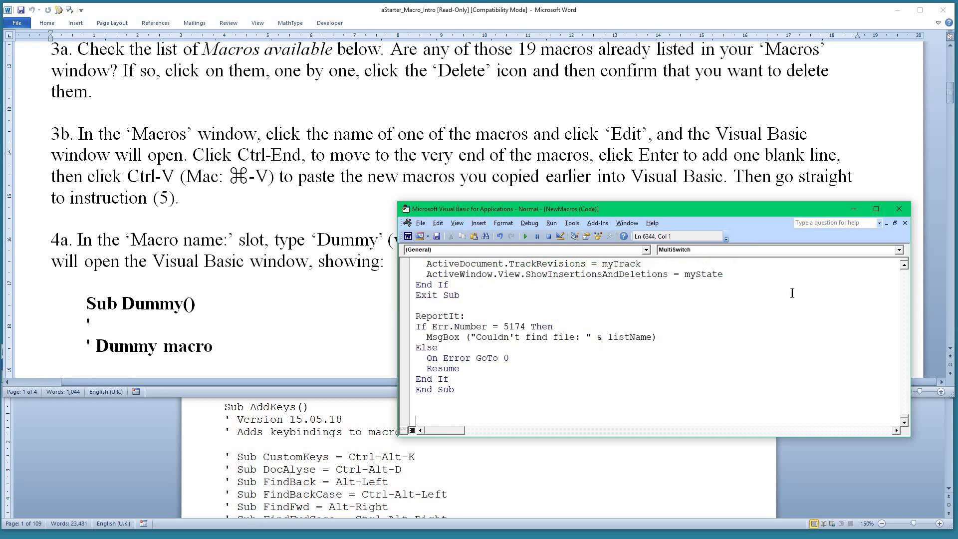
left_click(898, 250)
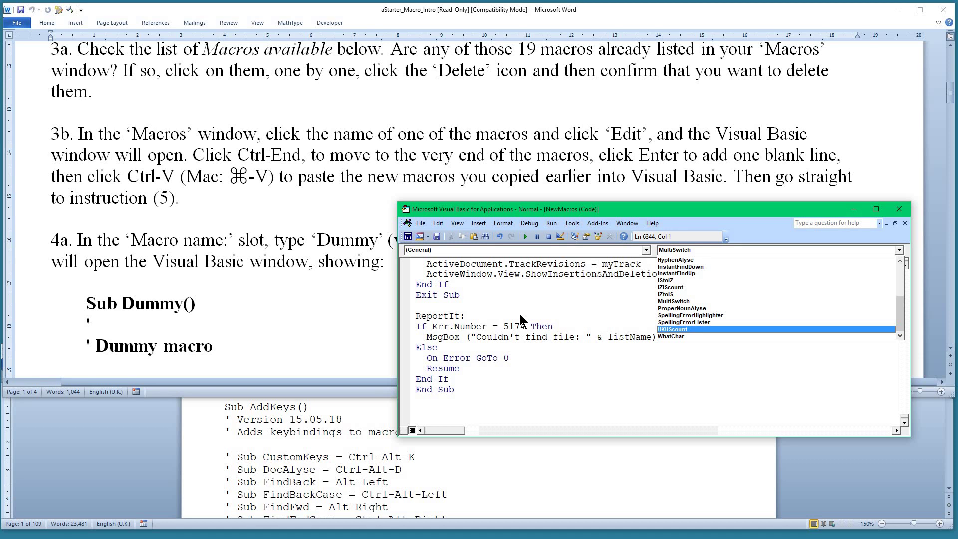
left_click(848, 209)
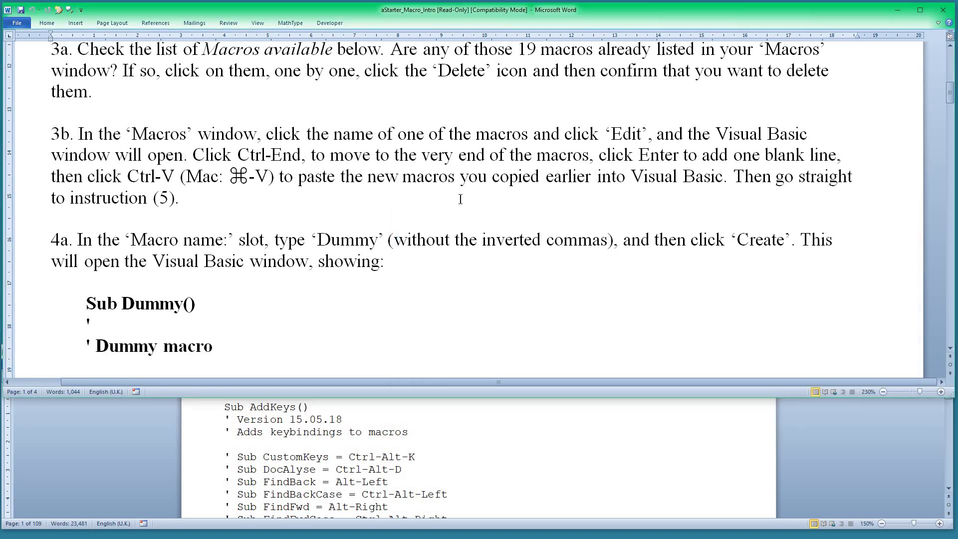
Step: Bring up the Macros list with Alt-F8 and enter 'Dummy' as the new macro name
scroll(460, 199, "up", 10)
scroll(460, 199, "down", 1)
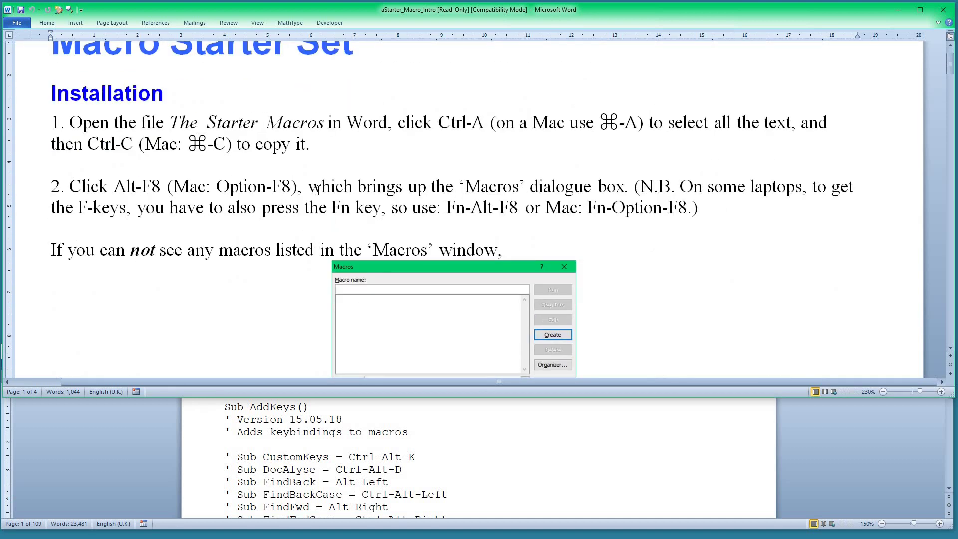
scroll(201, 201, "down", 1)
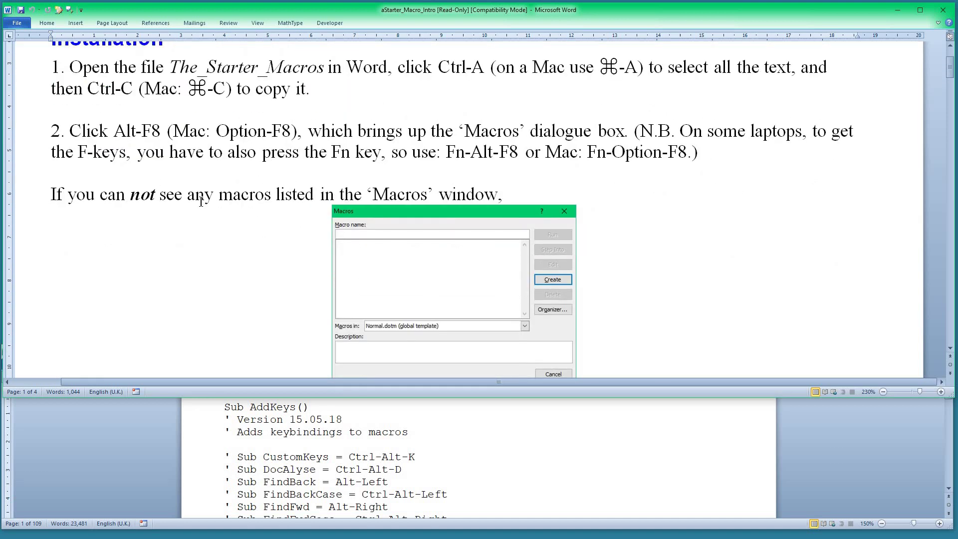
scroll(201, 201, "down", 10)
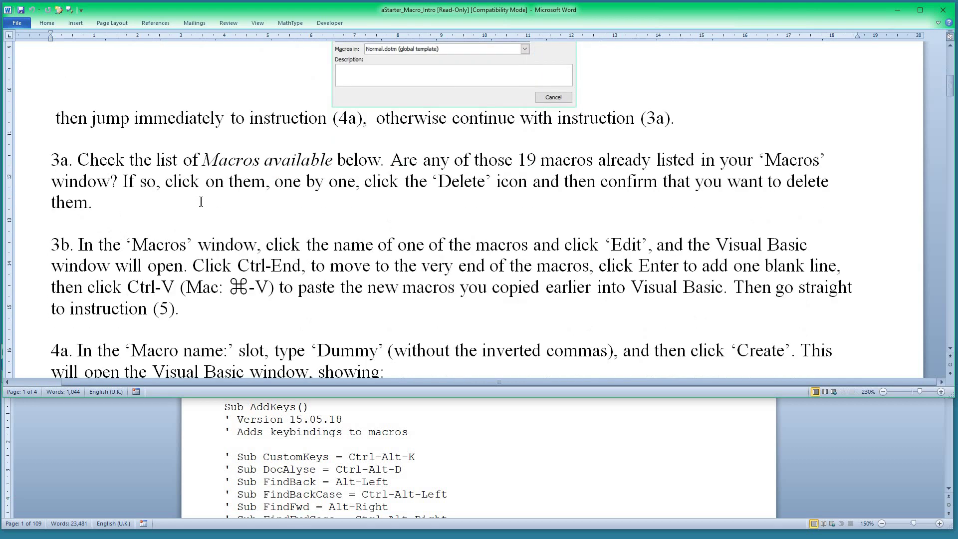
scroll(201, 201, "down", 1)
scroll(201, 201, "down", 1)
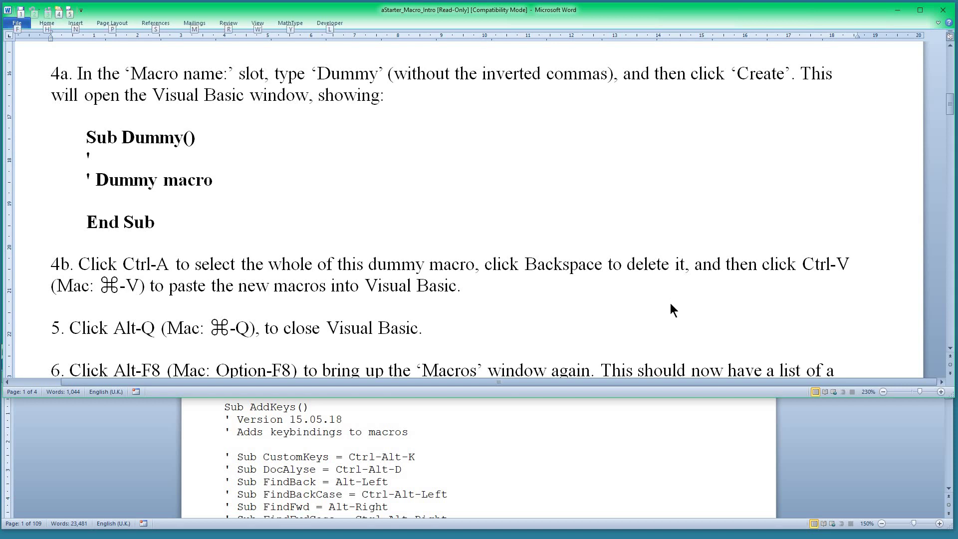
key("alt+F8")
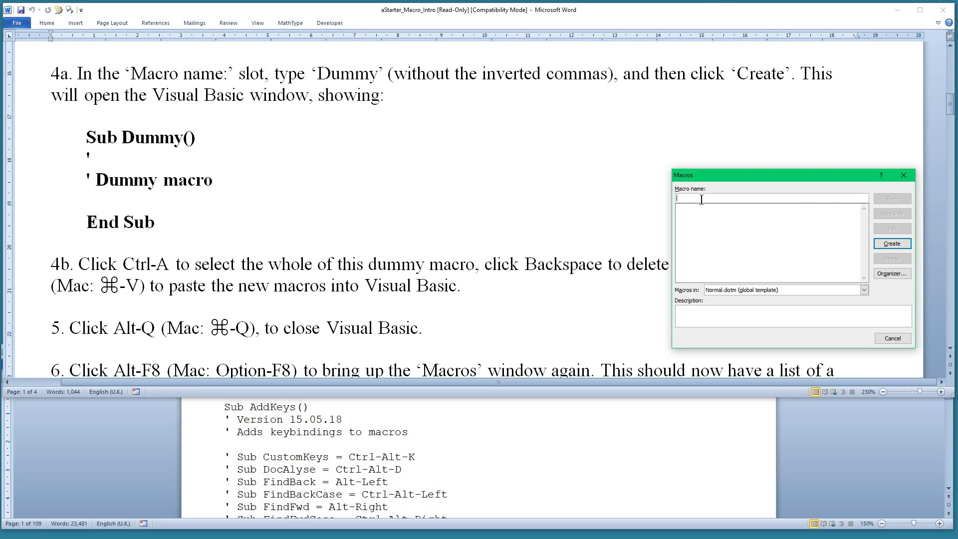
type("Dummy")
Step: Create the empty Dummy macro in Normal's NewMacros module and reposition the code editor window
left_click(891, 244)
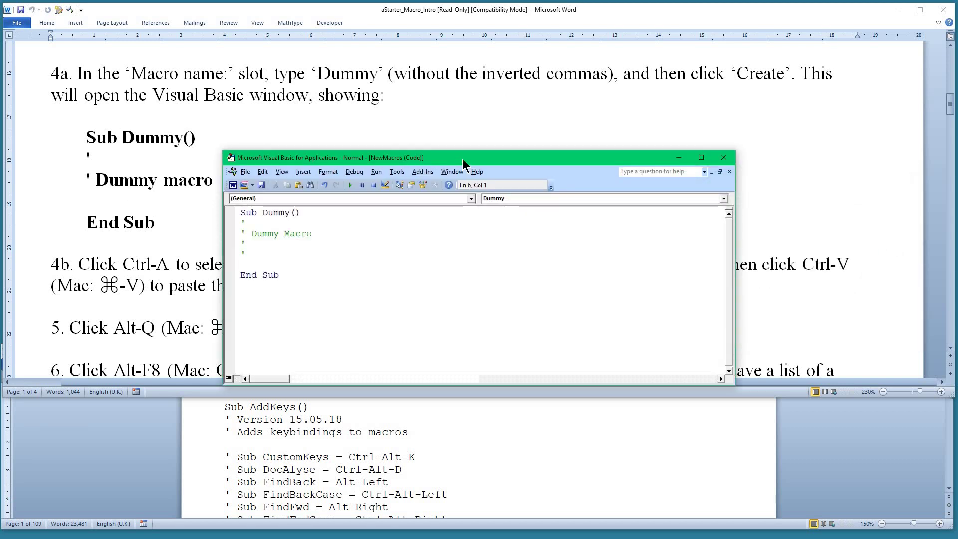
left_click_drag(462, 158, 510, 165)
left_click_drag(666, 164, 822, 186)
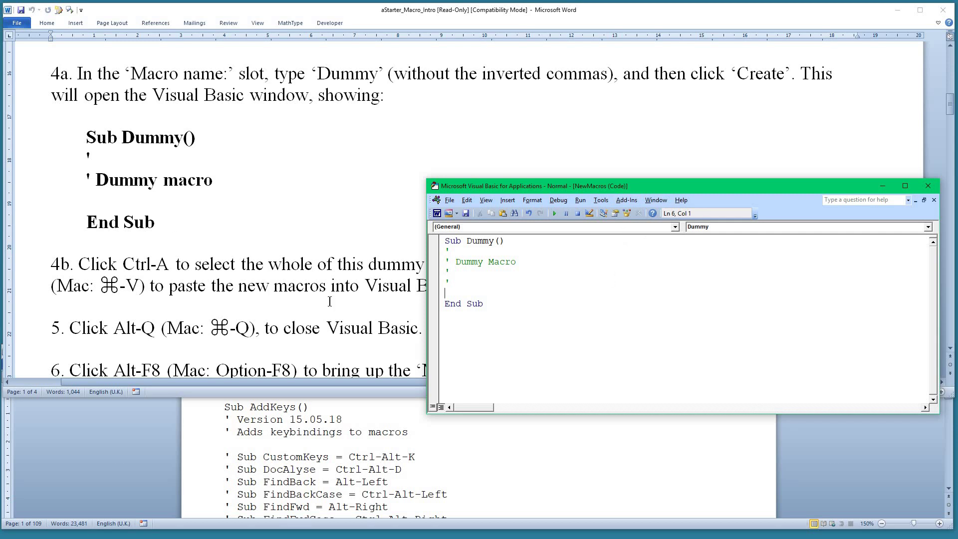
left_click_drag(612, 190, 591, 318)
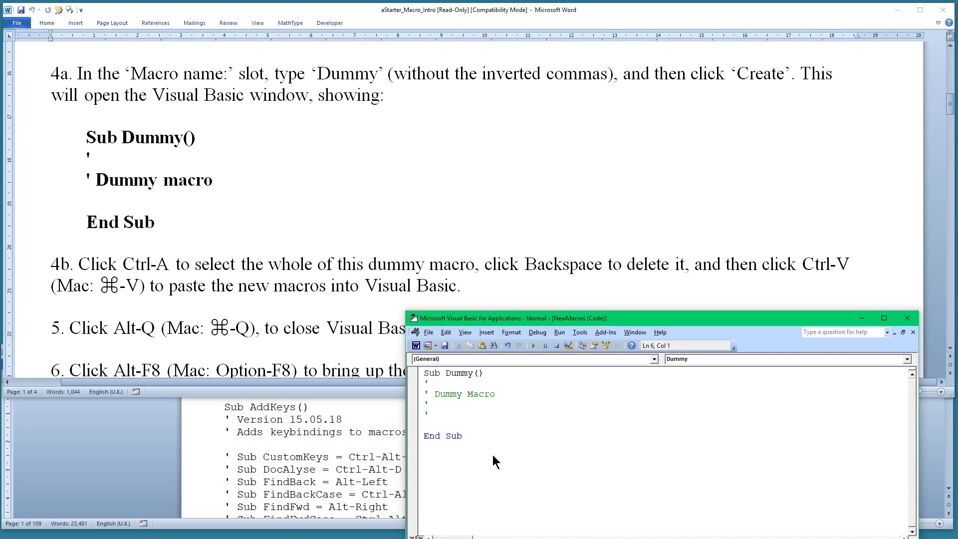
Step: Replace the Dummy code with the pasted Starter Set macros and check the procedure list
key("ctrl+a")
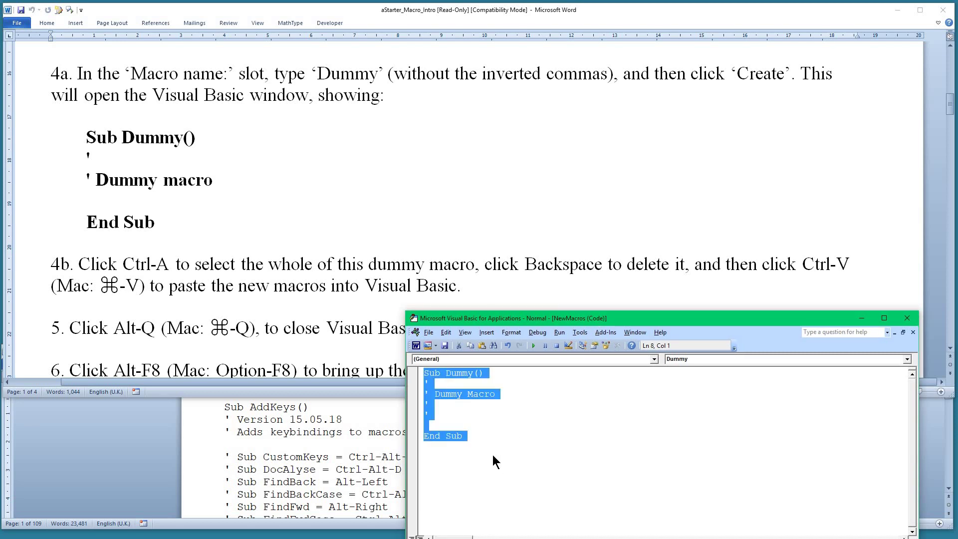
key("BackSpace")
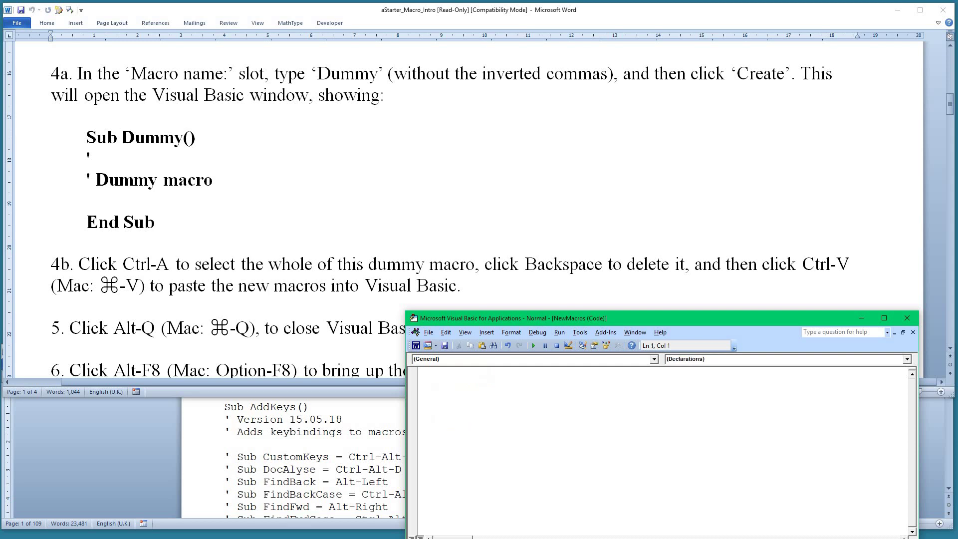
left_click(511, 317)
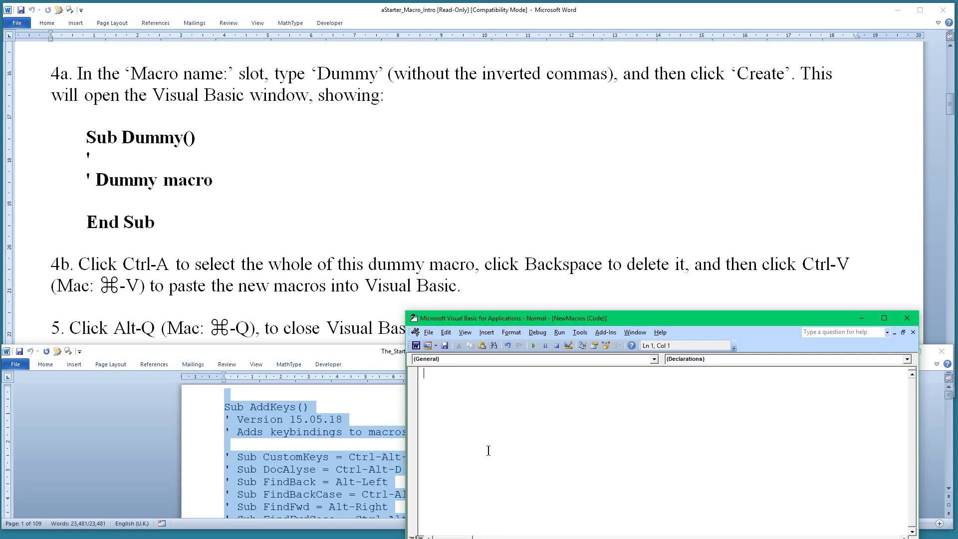
key("ctrl+v")
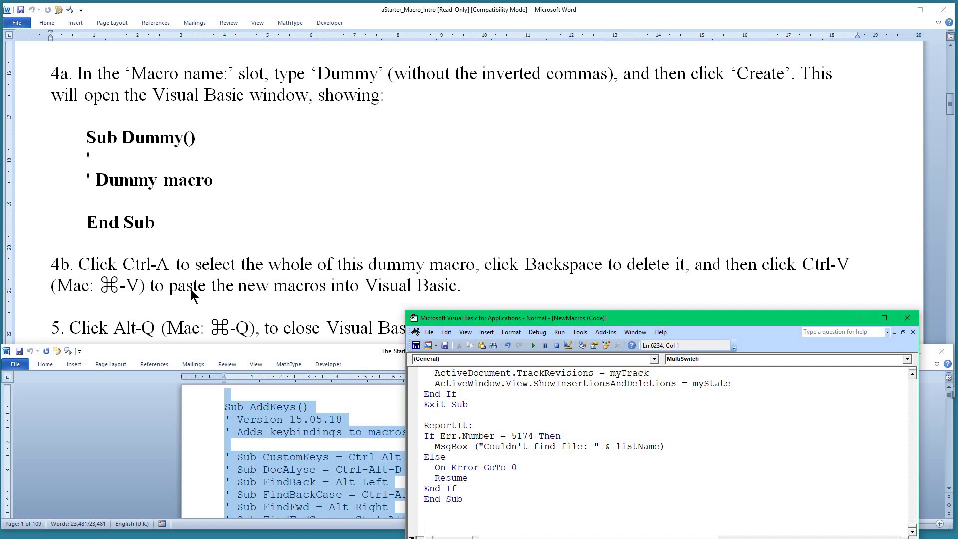
left_click(906, 358)
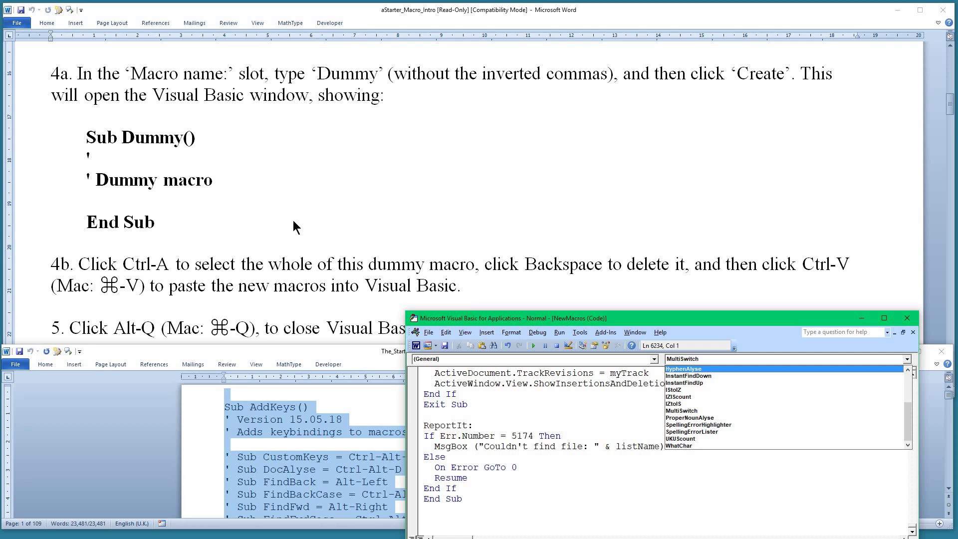
scroll(327, 151, "down", 2)
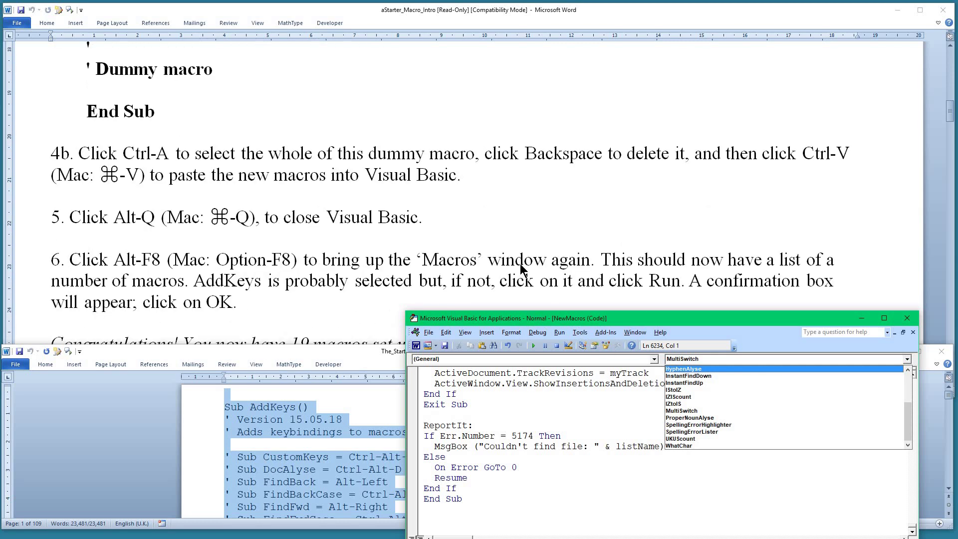
left_click(908, 316)
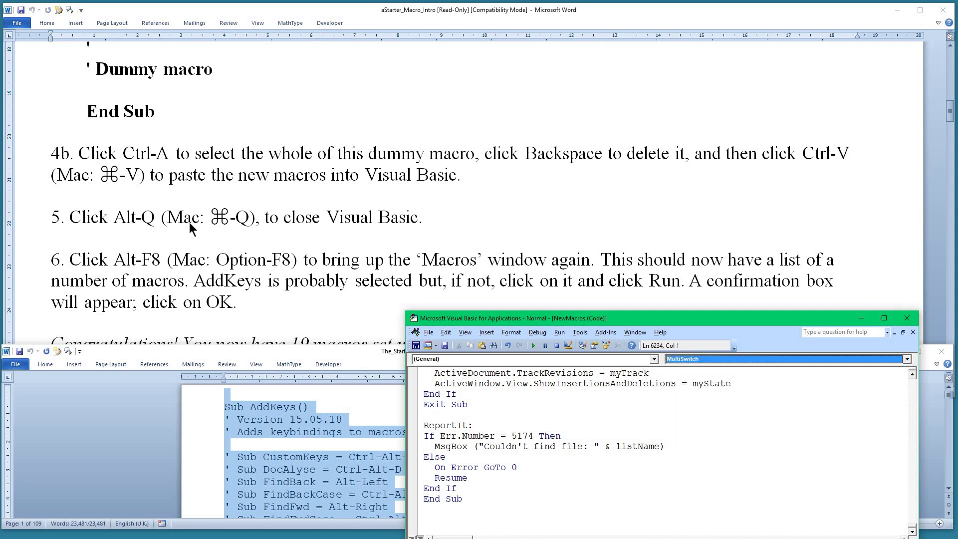
Step: Close the Visual Basic editor, run AddKeys to program 19 shortcut keys, and dismiss the confirmation
left_click(907, 318)
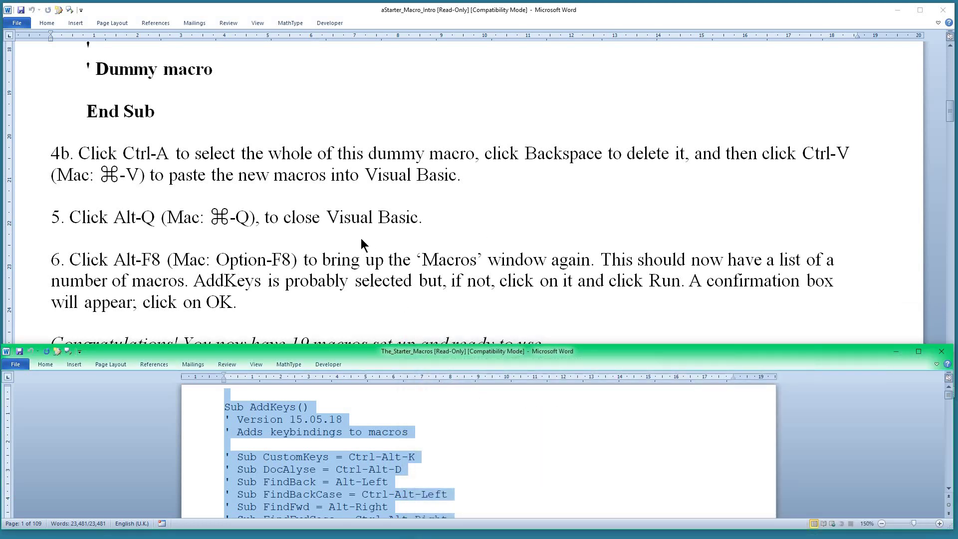
scroll(361, 237, "down", 1)
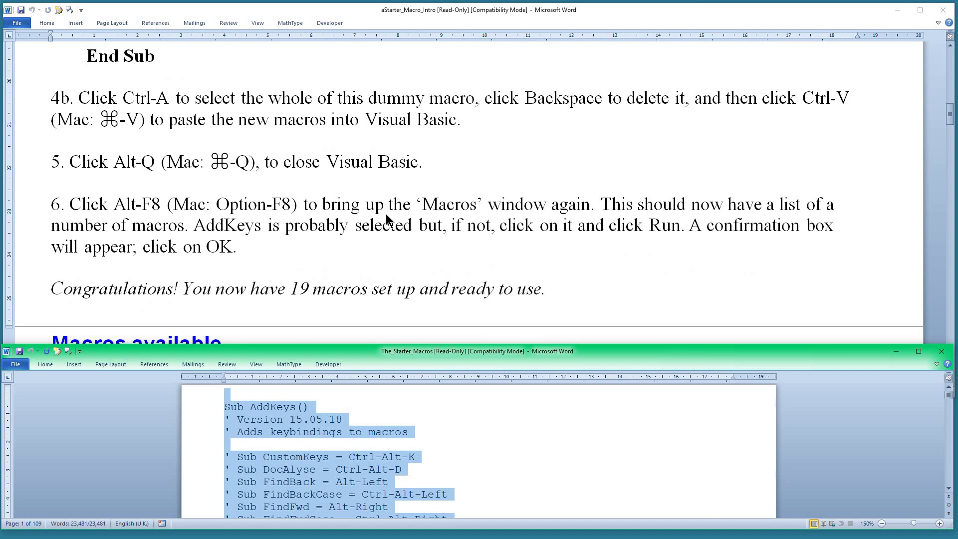
key("alt+F8")
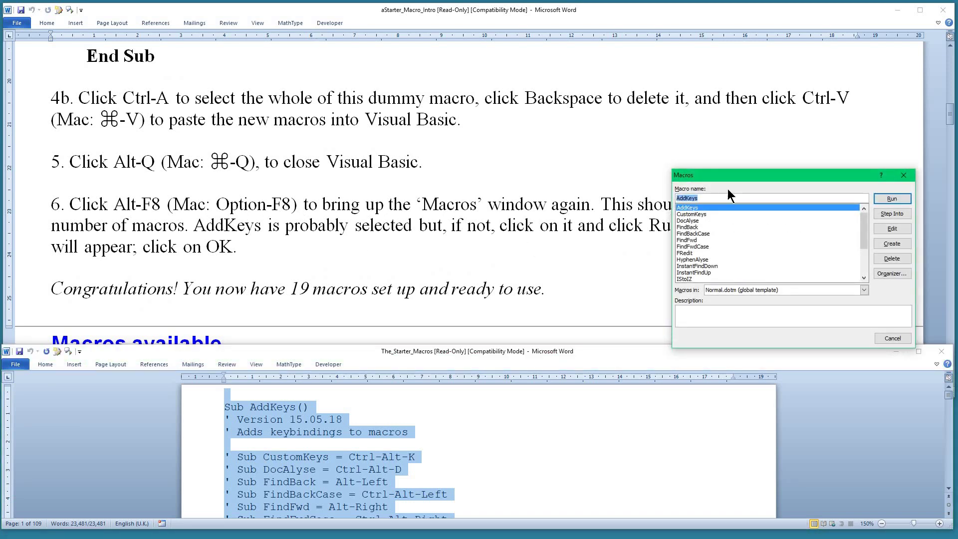
left_click_drag(718, 175, 730, 241)
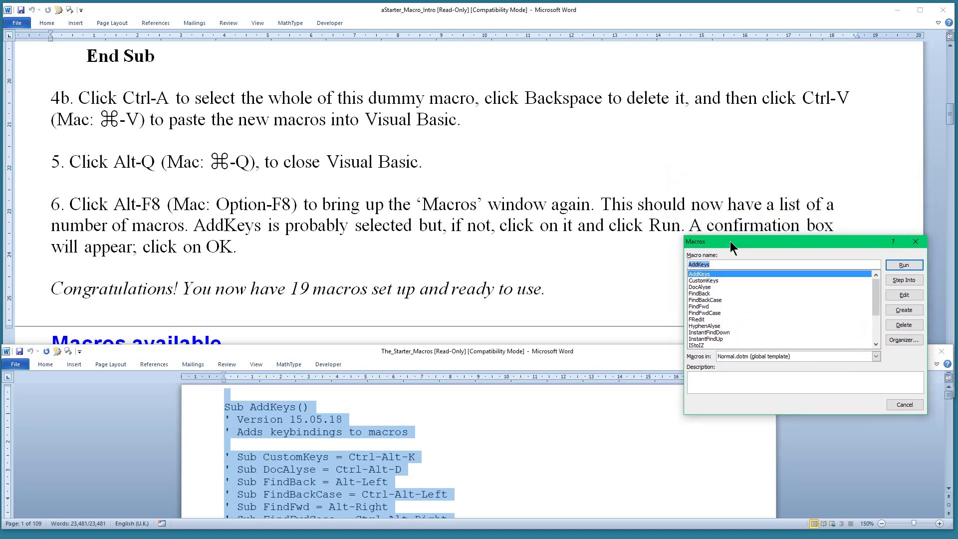
left_click(900, 264)
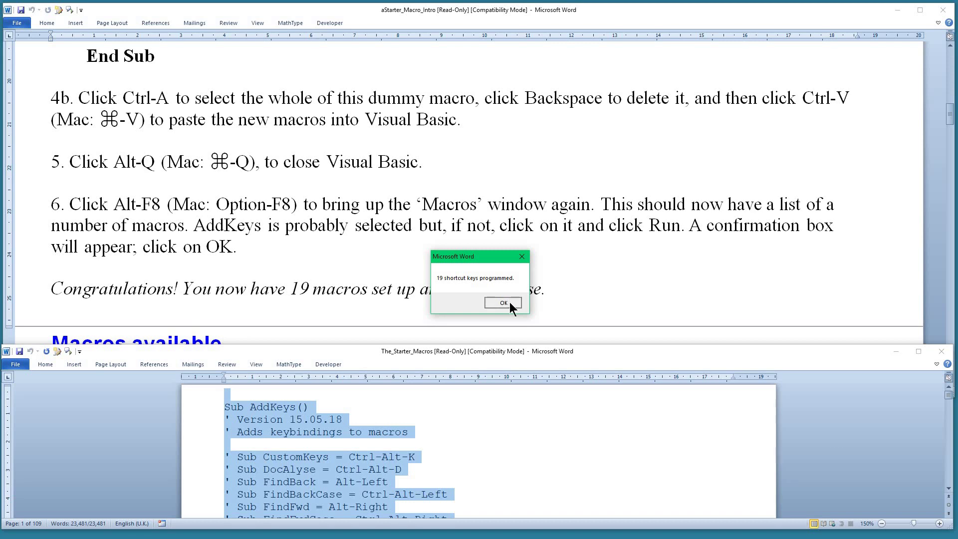
left_click(503, 302)
Step: Run DocAlyse on the macro introduction document with Ctrl-Alt-D and confirm the analysis
scroll(334, 157, "down", 3)
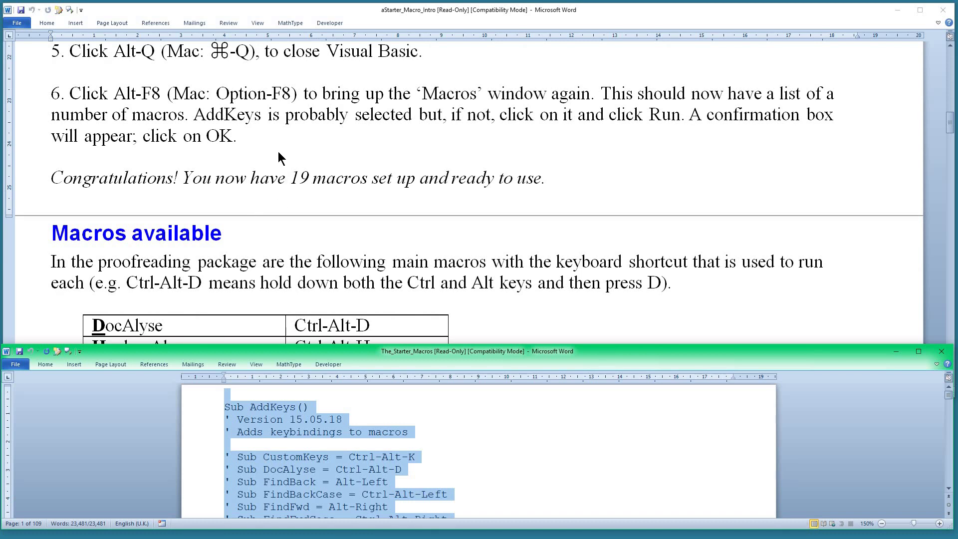
scroll(307, 215, "down", 2)
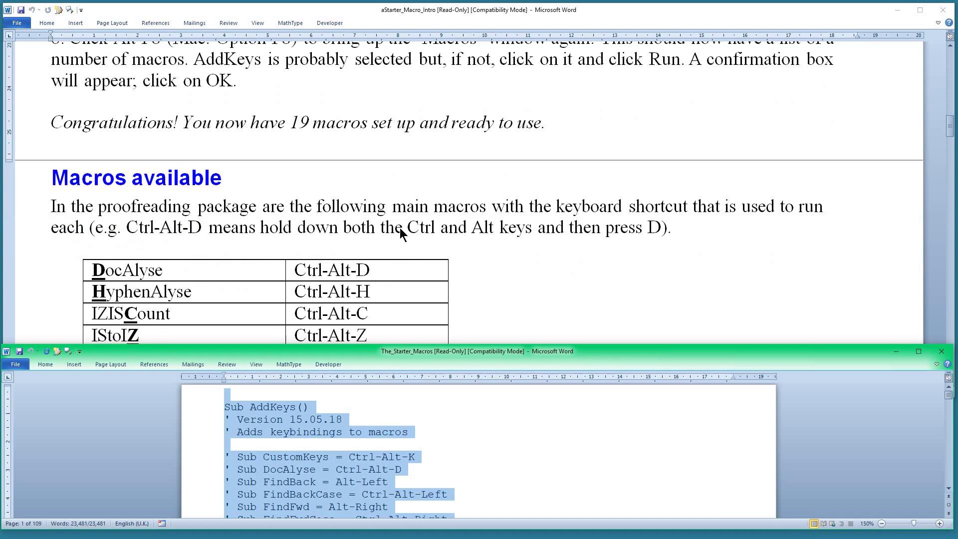
left_click(369, 216)
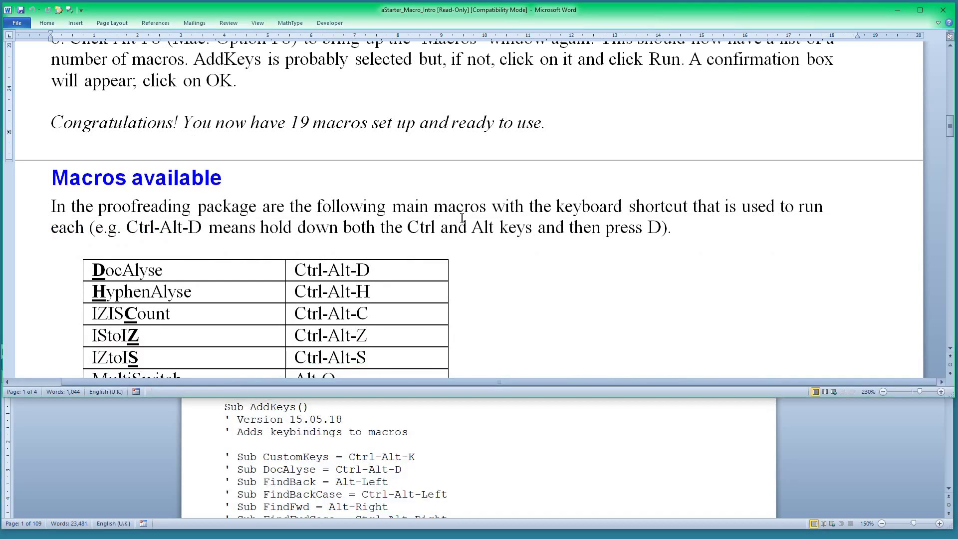
key("ctrl+alt+d")
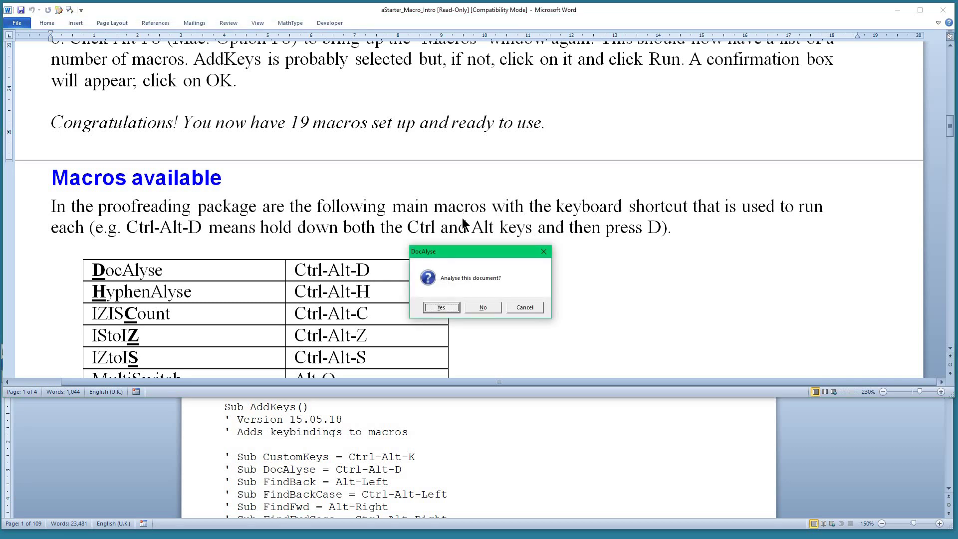
left_click(439, 307)
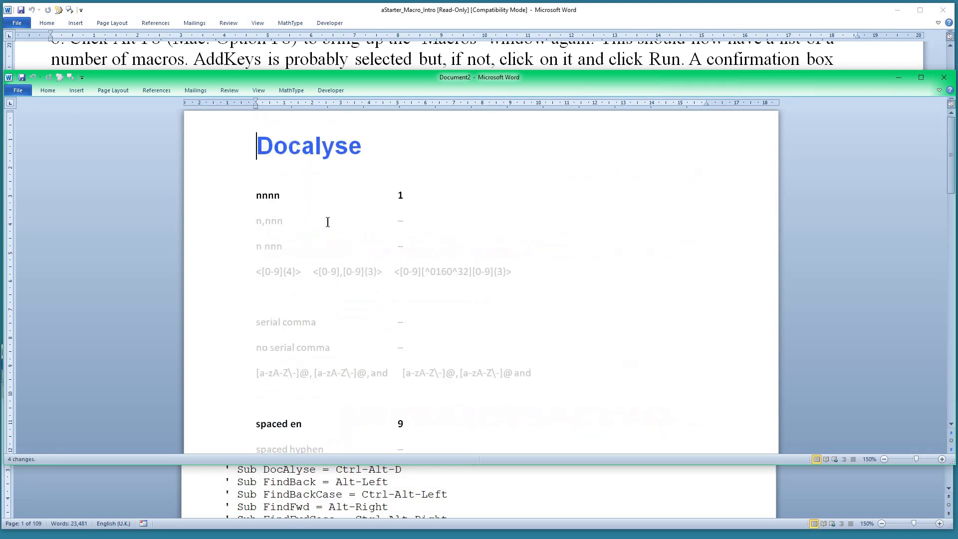
Step: Review the Document2 analysis report, then close it without saving
scroll(440, 223, "down", 8)
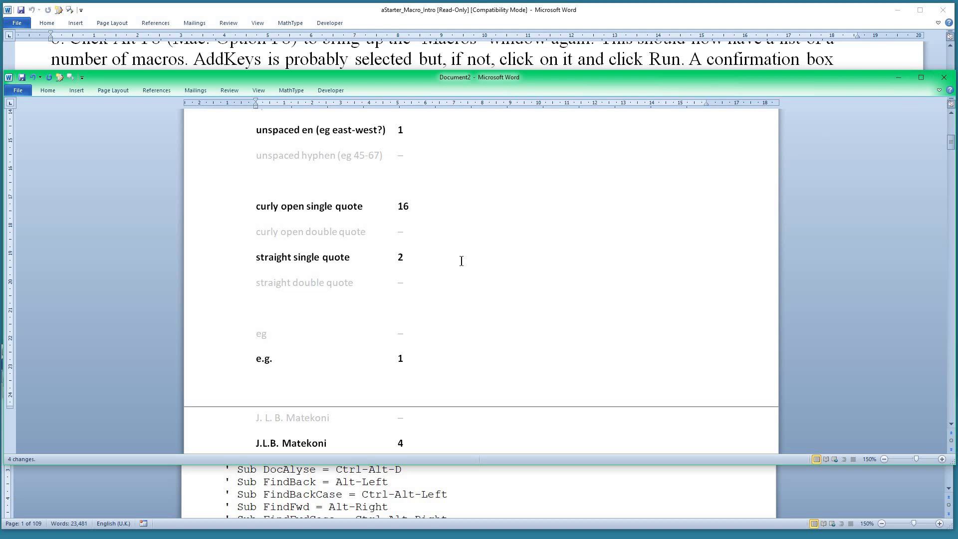
left_click(944, 80)
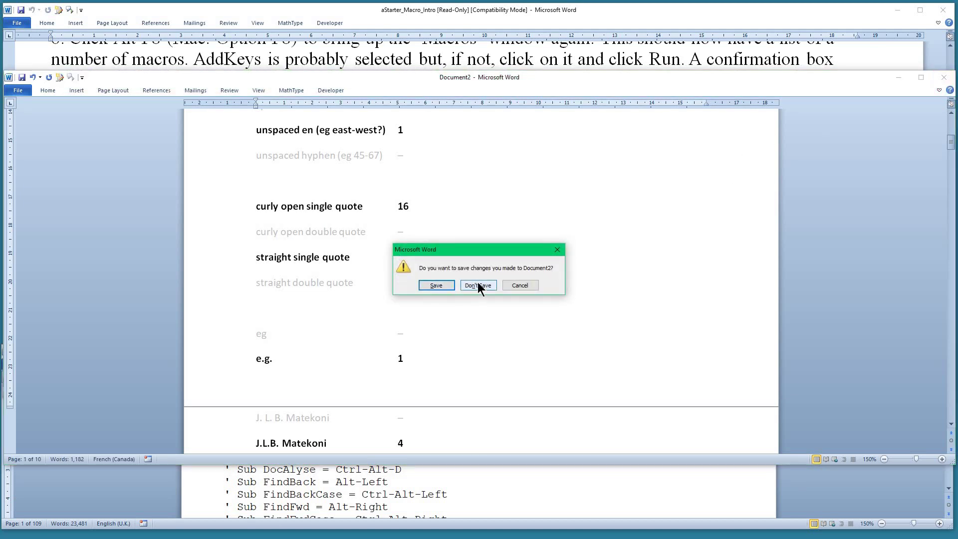
left_click(477, 283)
left_click(305, 207)
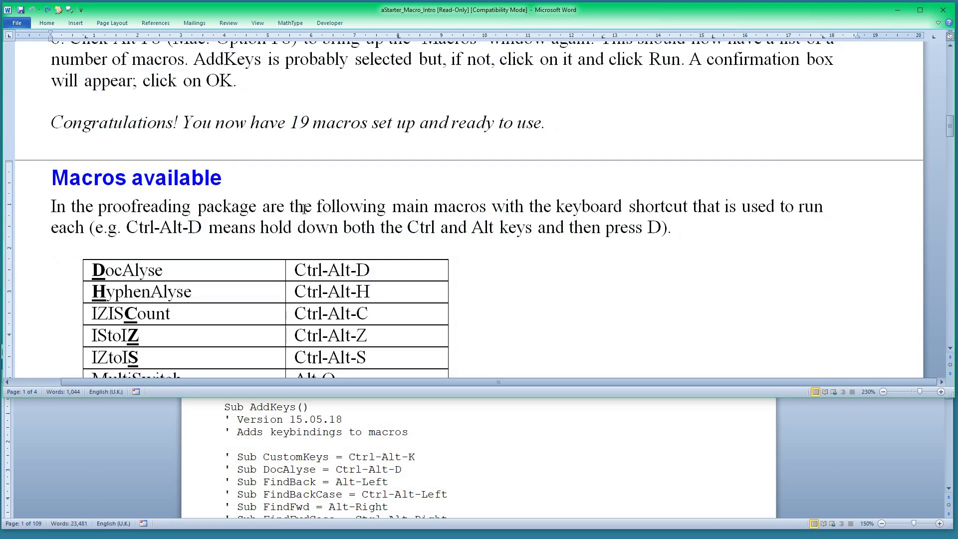